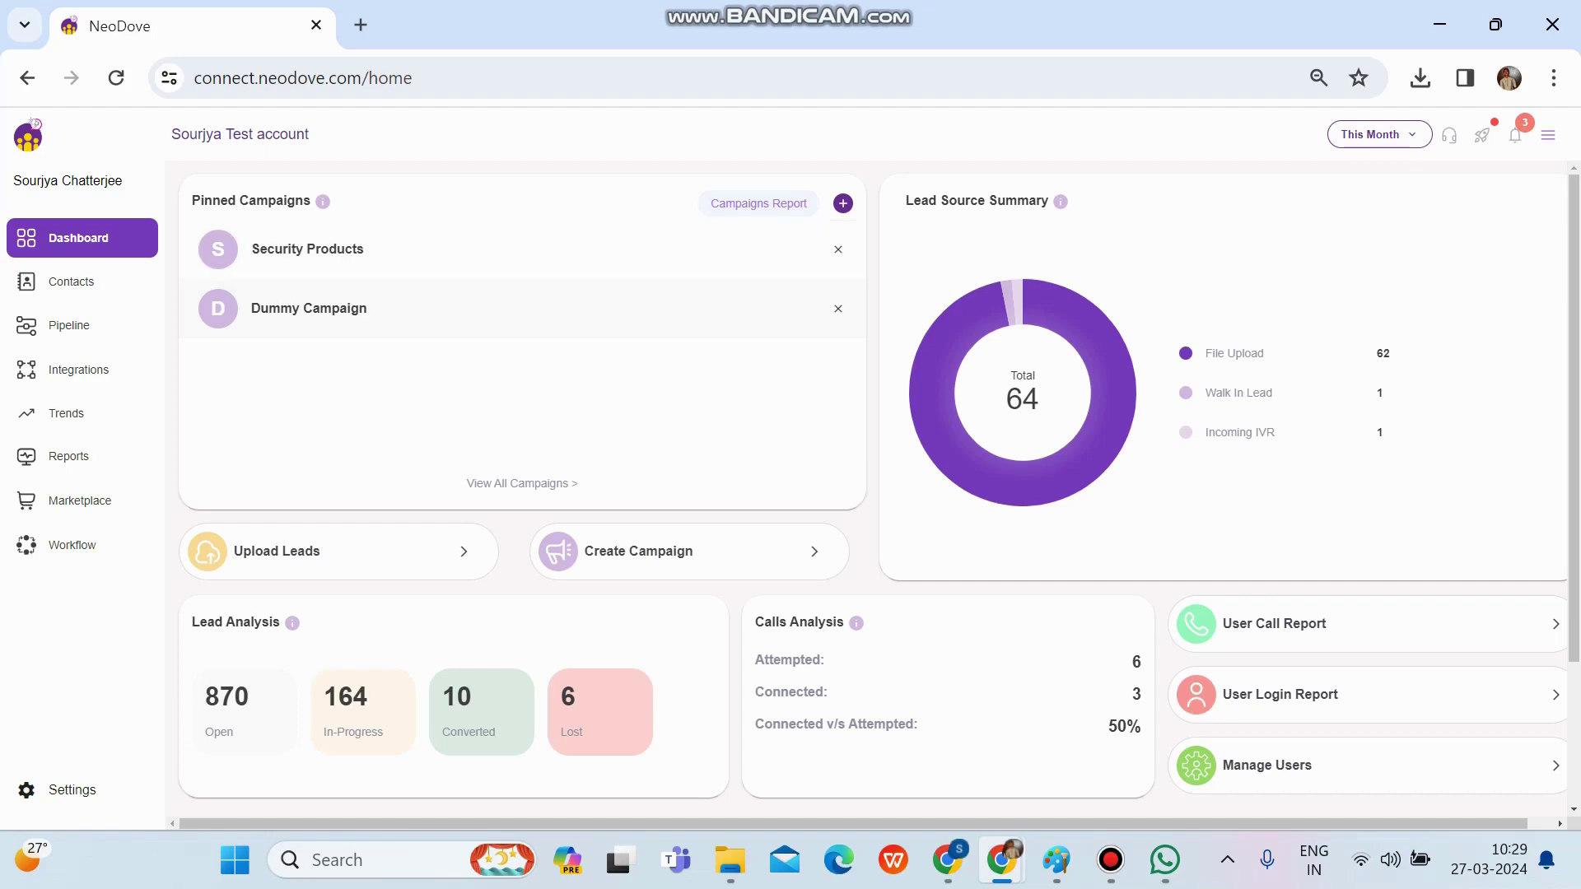
# - Open the Sales pipeline (904 leads, 68 in progress, 10 closed) and scroll down to its campaigns list
pyautogui.moveTo(74, 325)
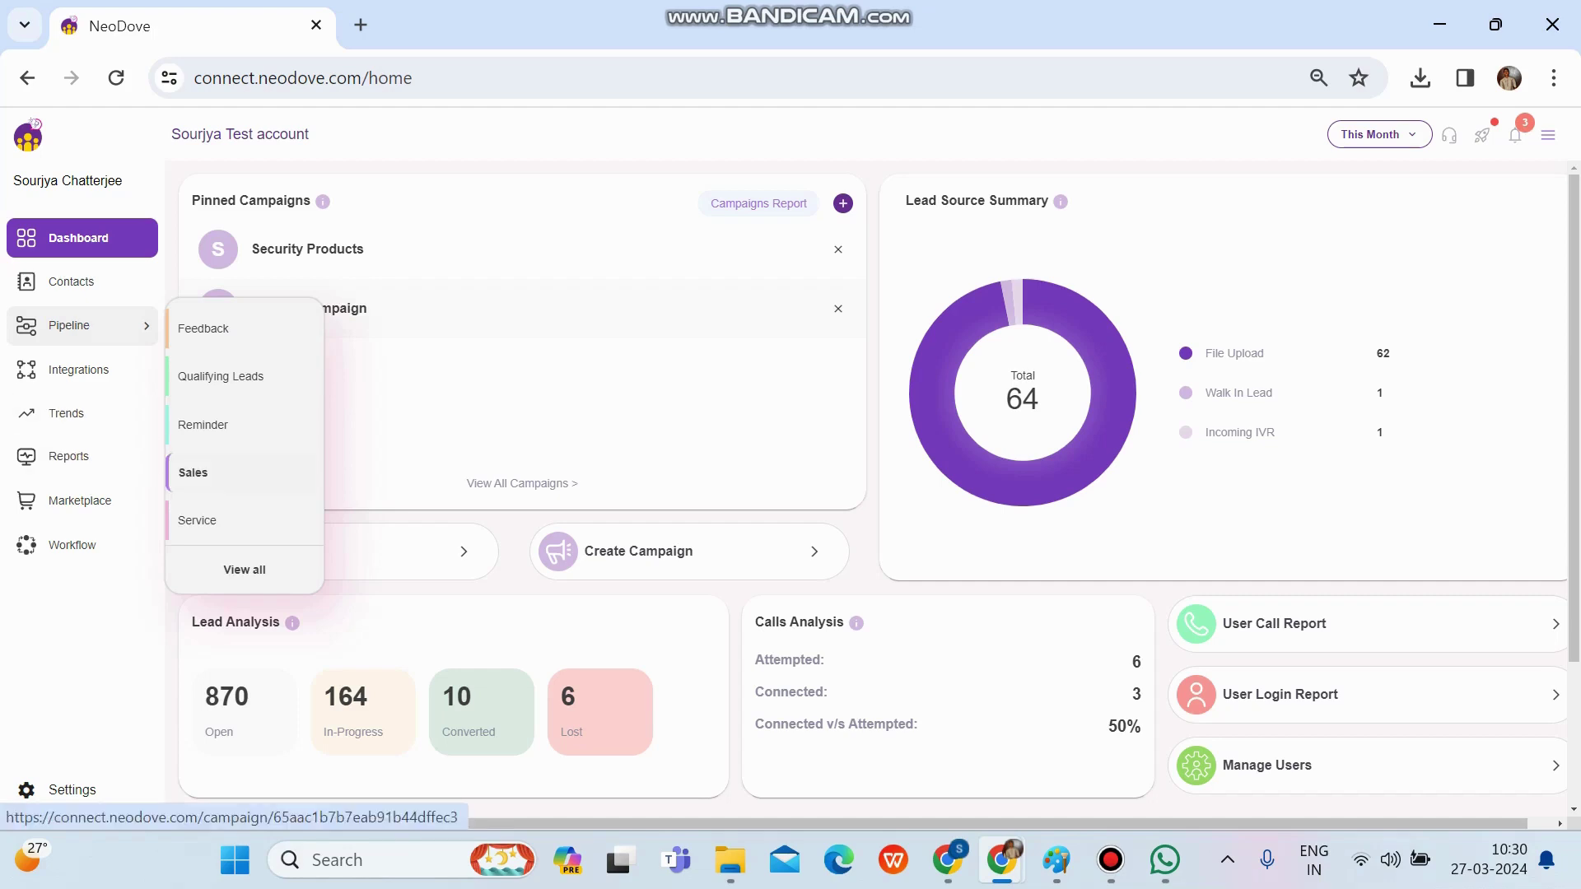
pyautogui.click(214, 472)
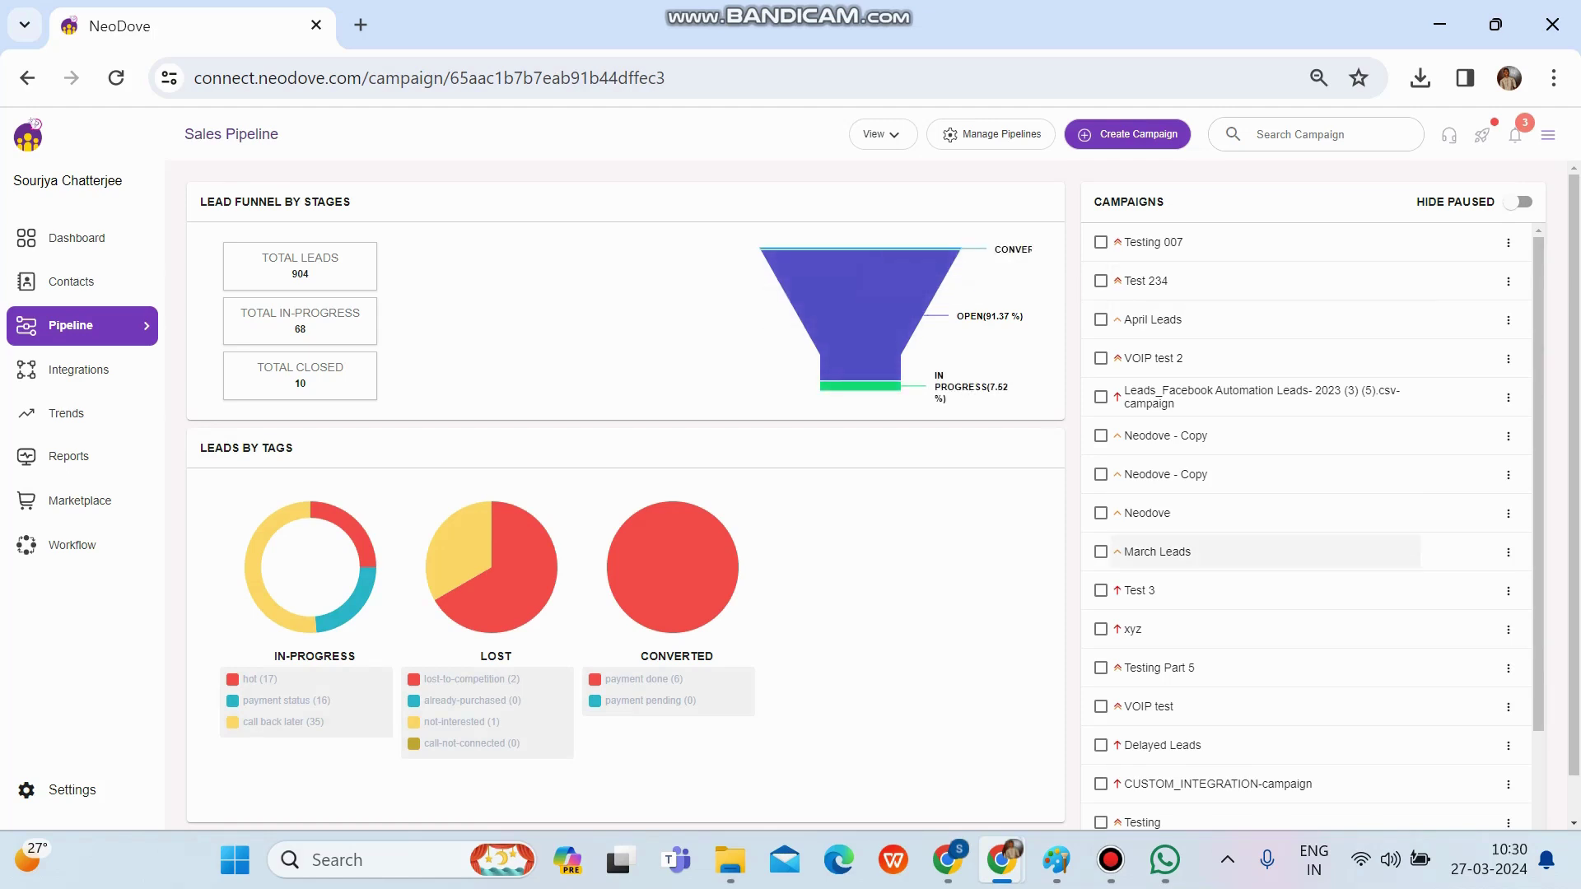
pyautogui.scroll(-2, 1260, 412)
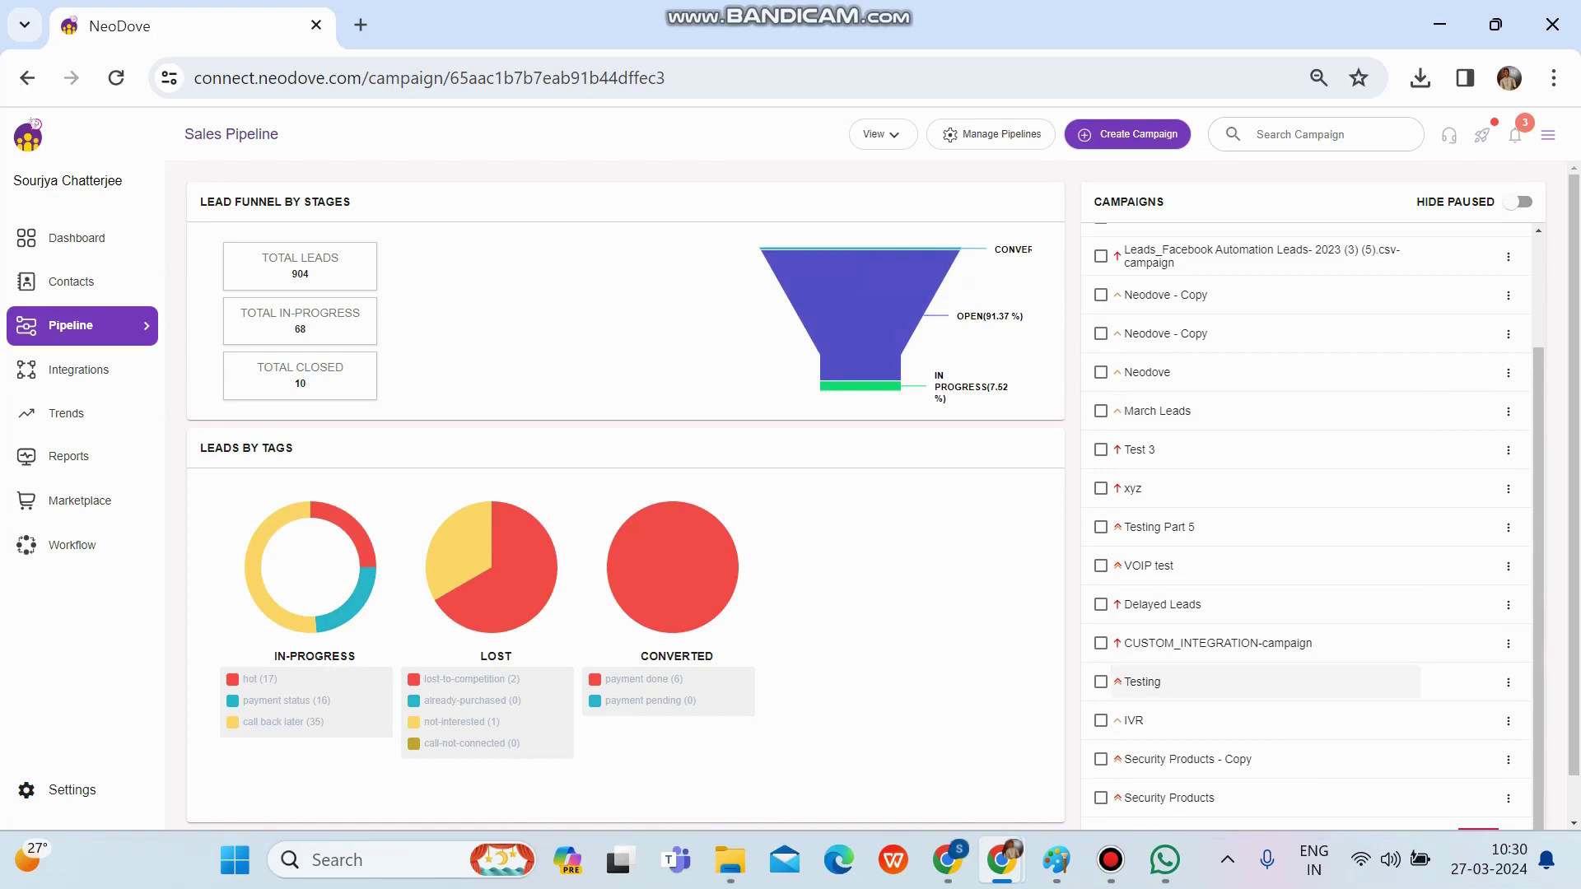
# - Open the Testing campaign with its 689 leads and show its Action menu
pyautogui.click(1145, 682)
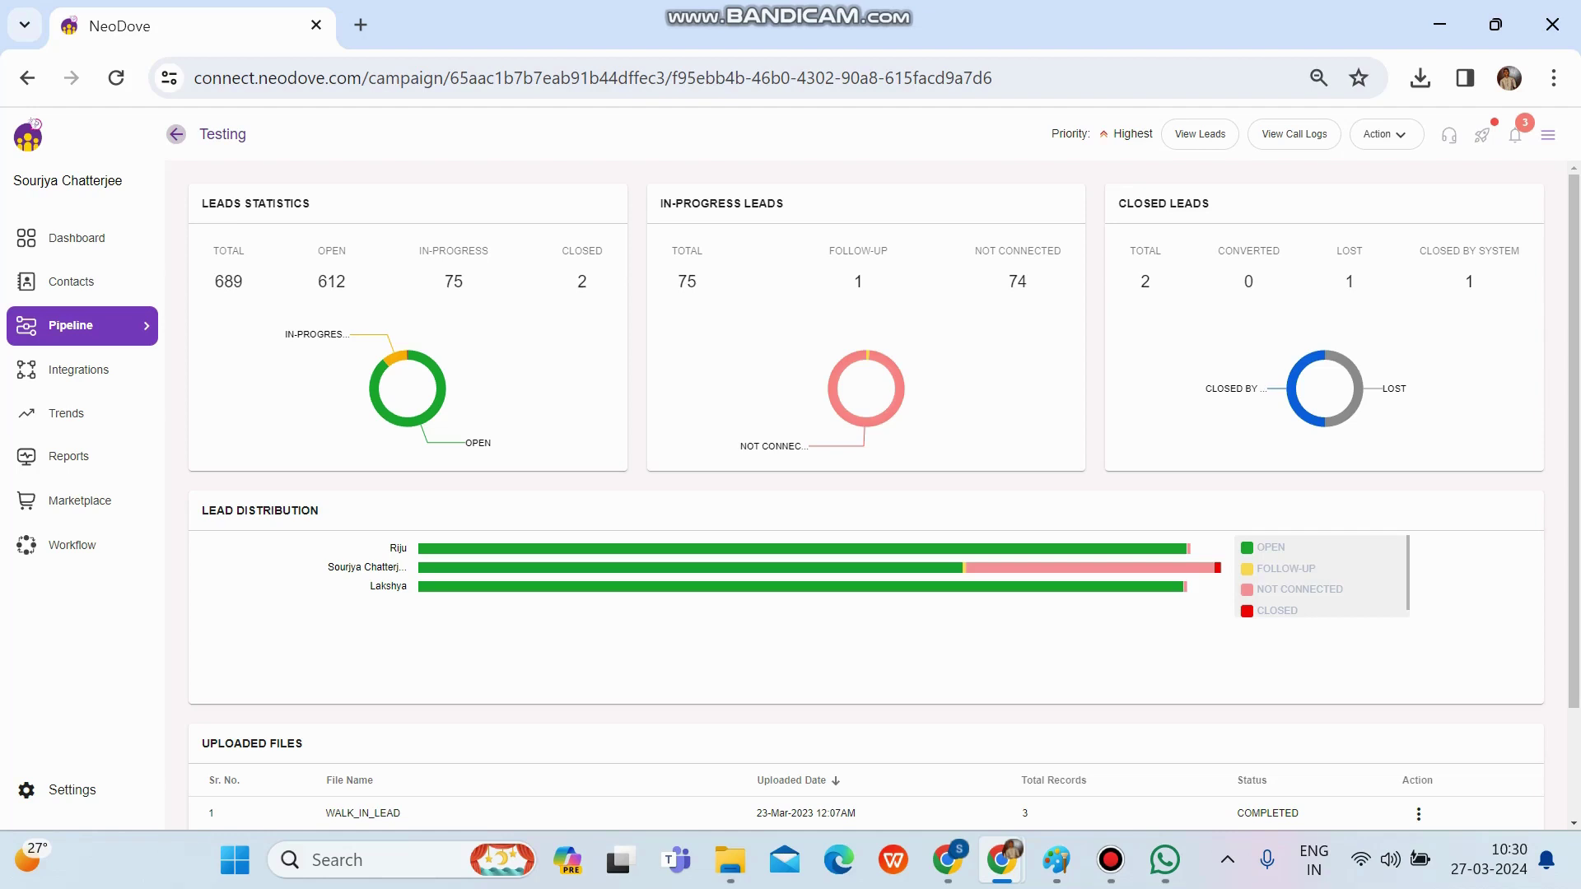
pyautogui.click(1387, 133)
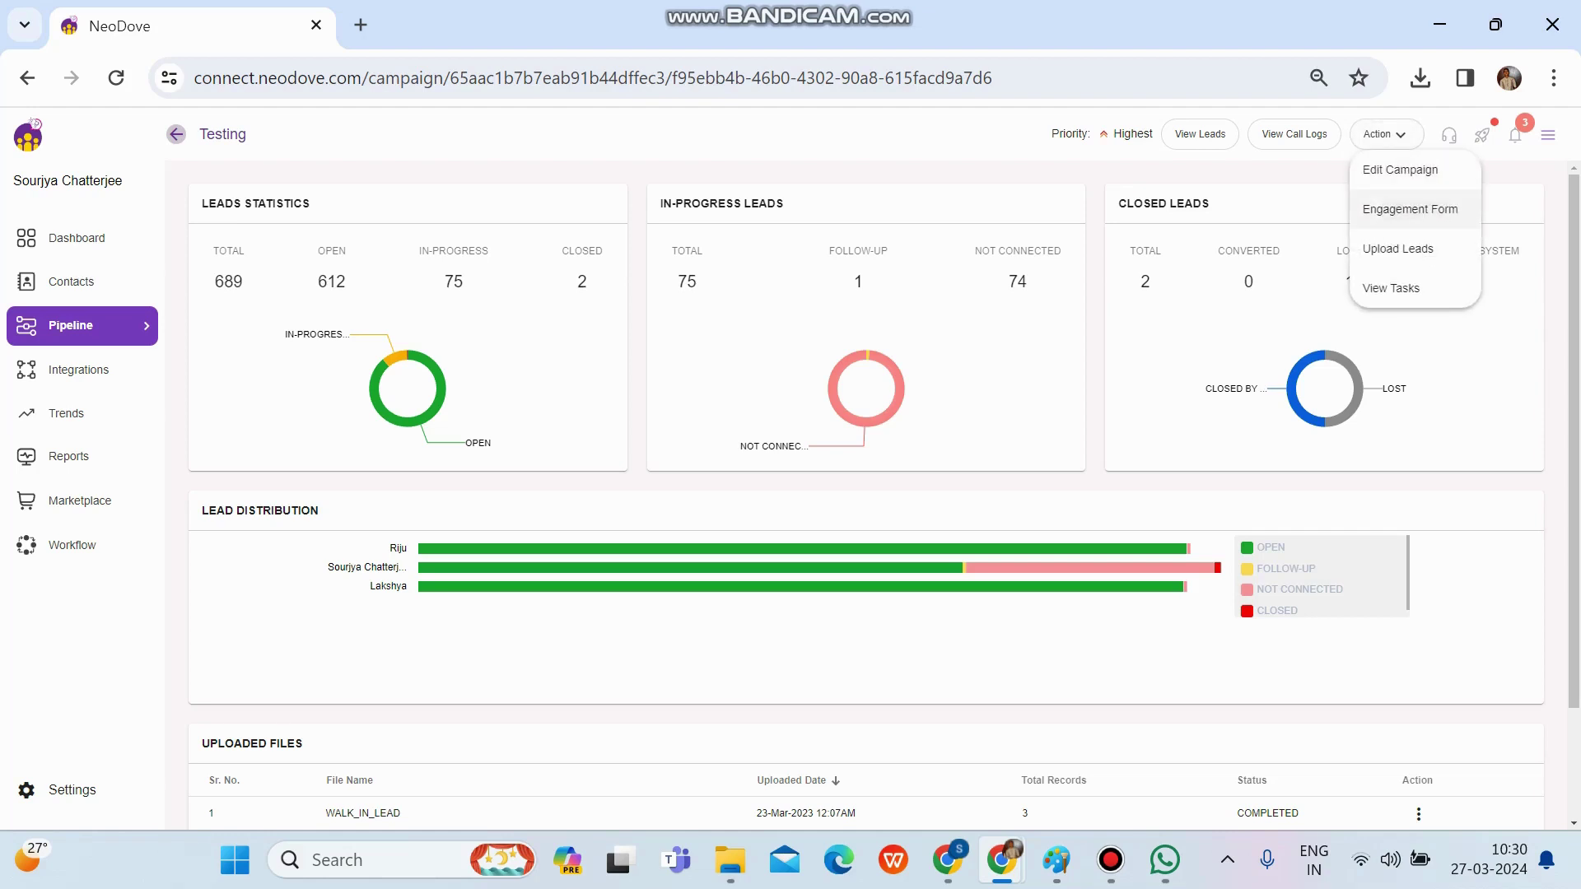
# - Open the Testing campaign's engagement form and remove the opening greeting field
pyautogui.click(1410, 209)
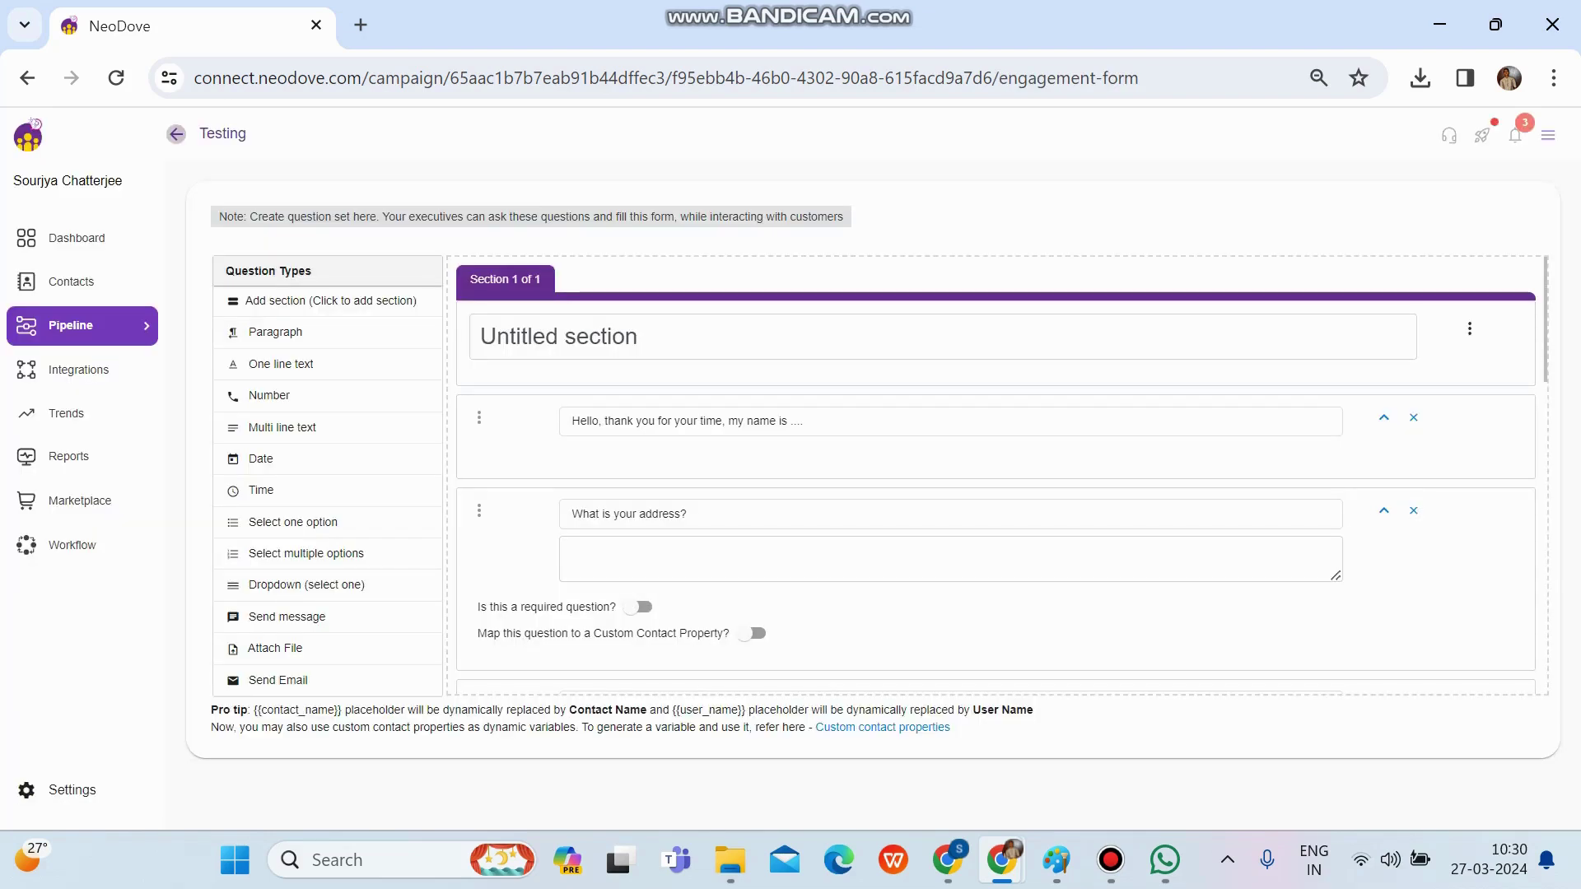
pyautogui.click(824, 514)
pyautogui.scroll(-6, 1001, 474)
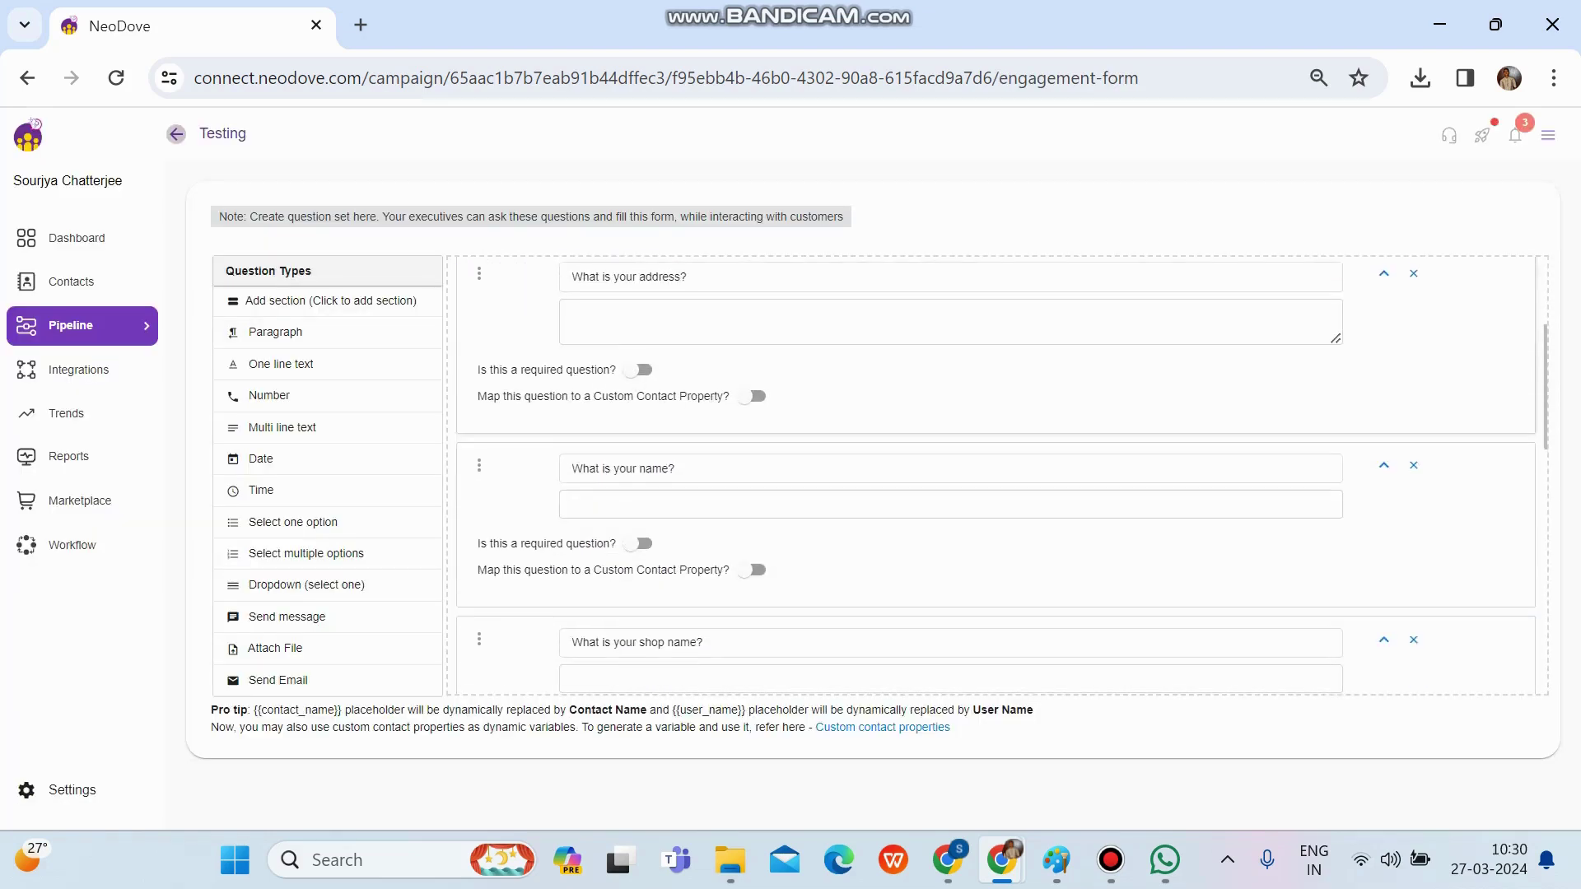
pyautogui.scroll(6, 1002, 475)
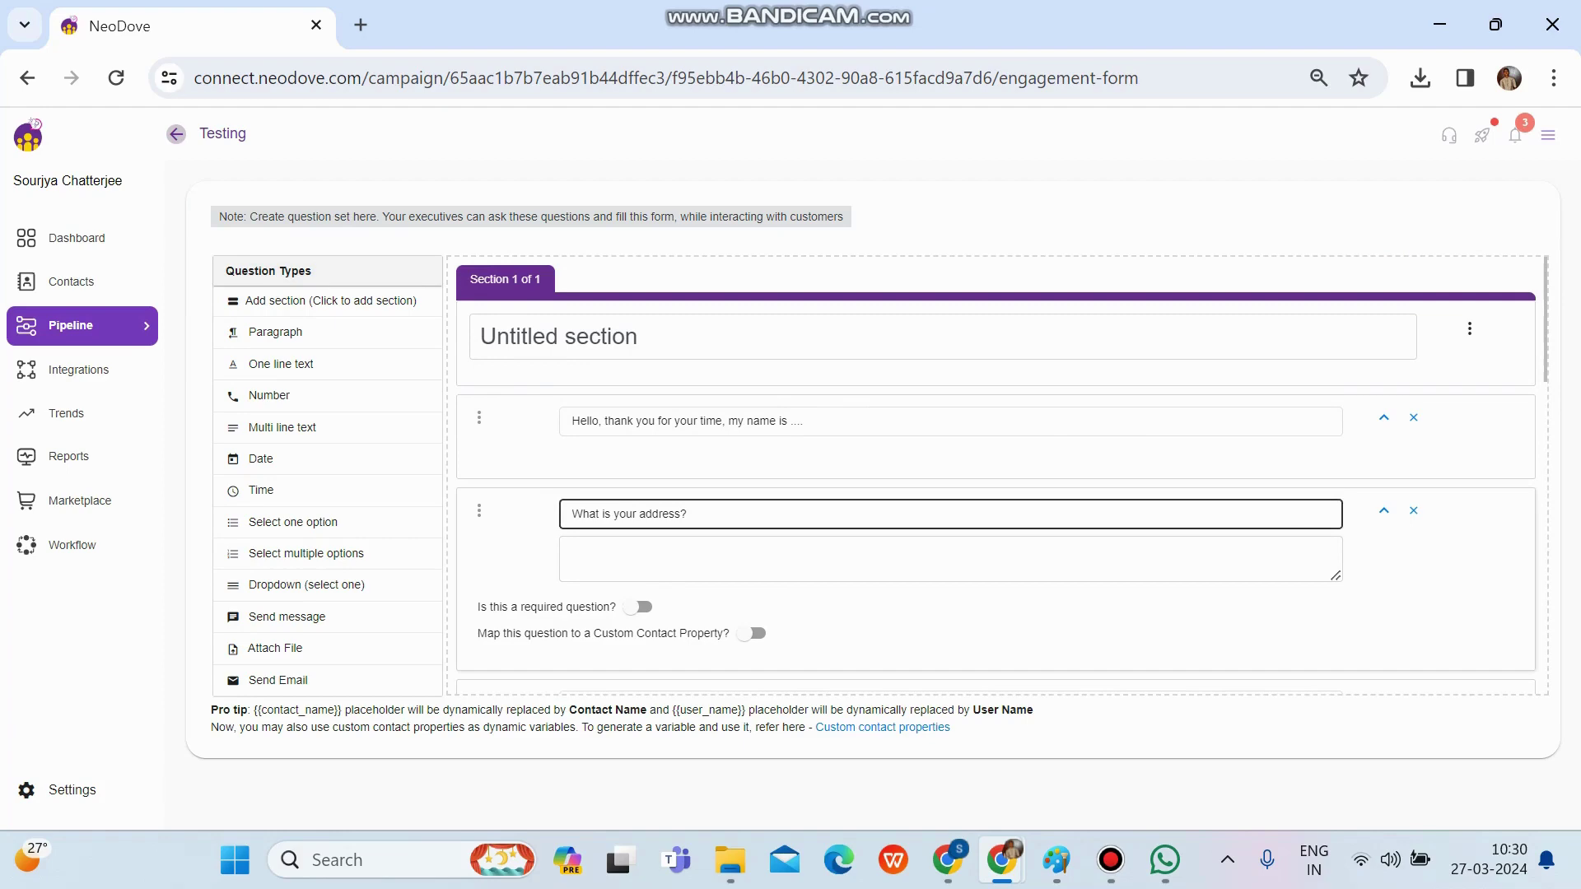
pyautogui.click(1414, 417)
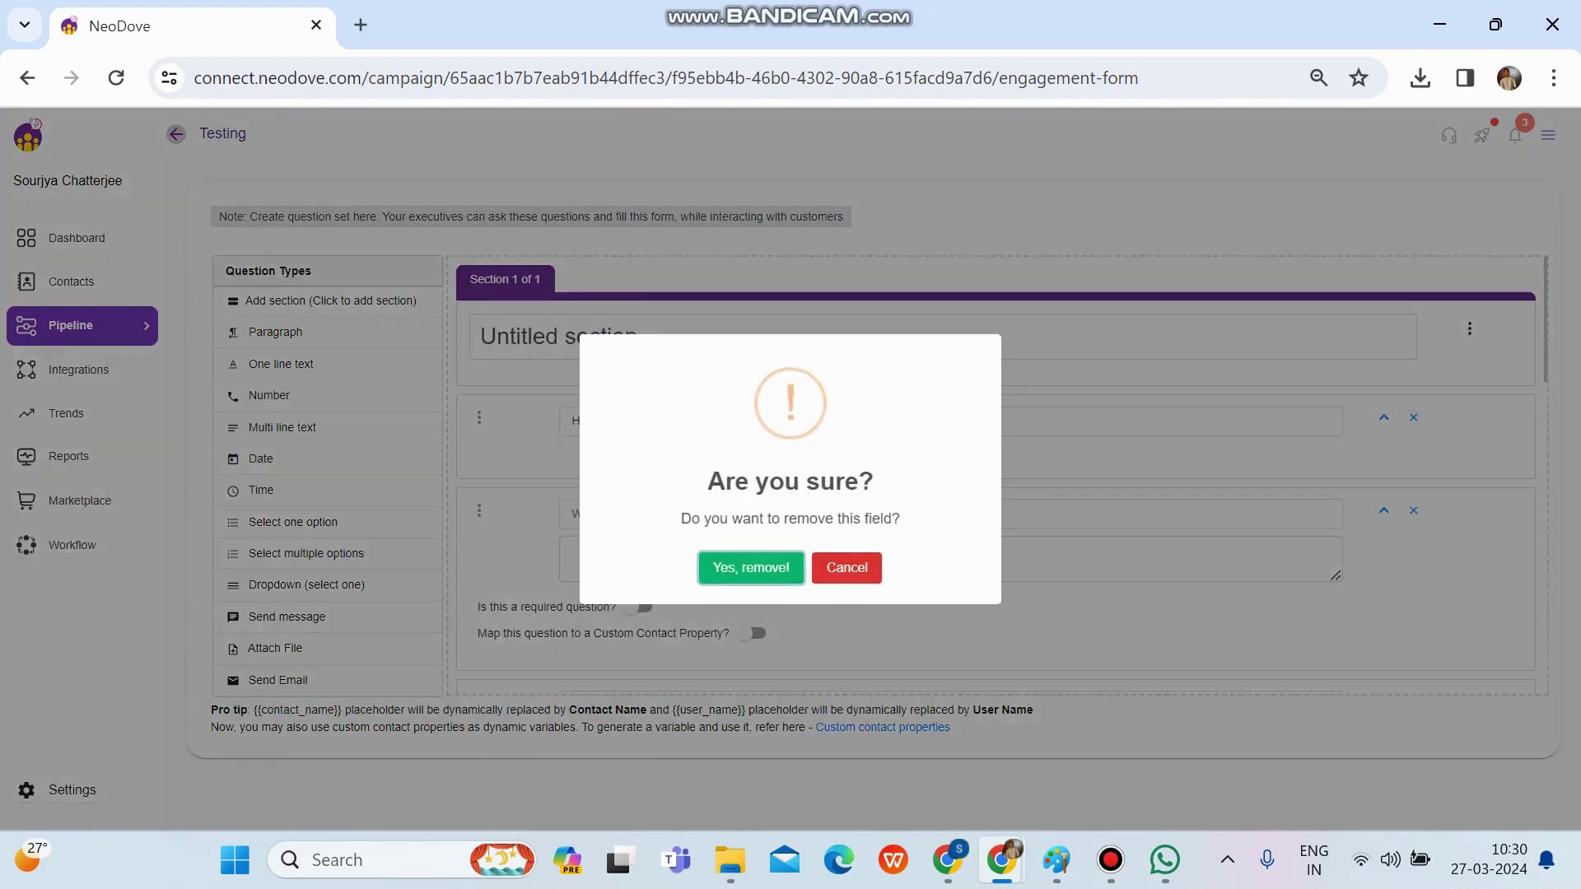
pyautogui.click(751, 568)
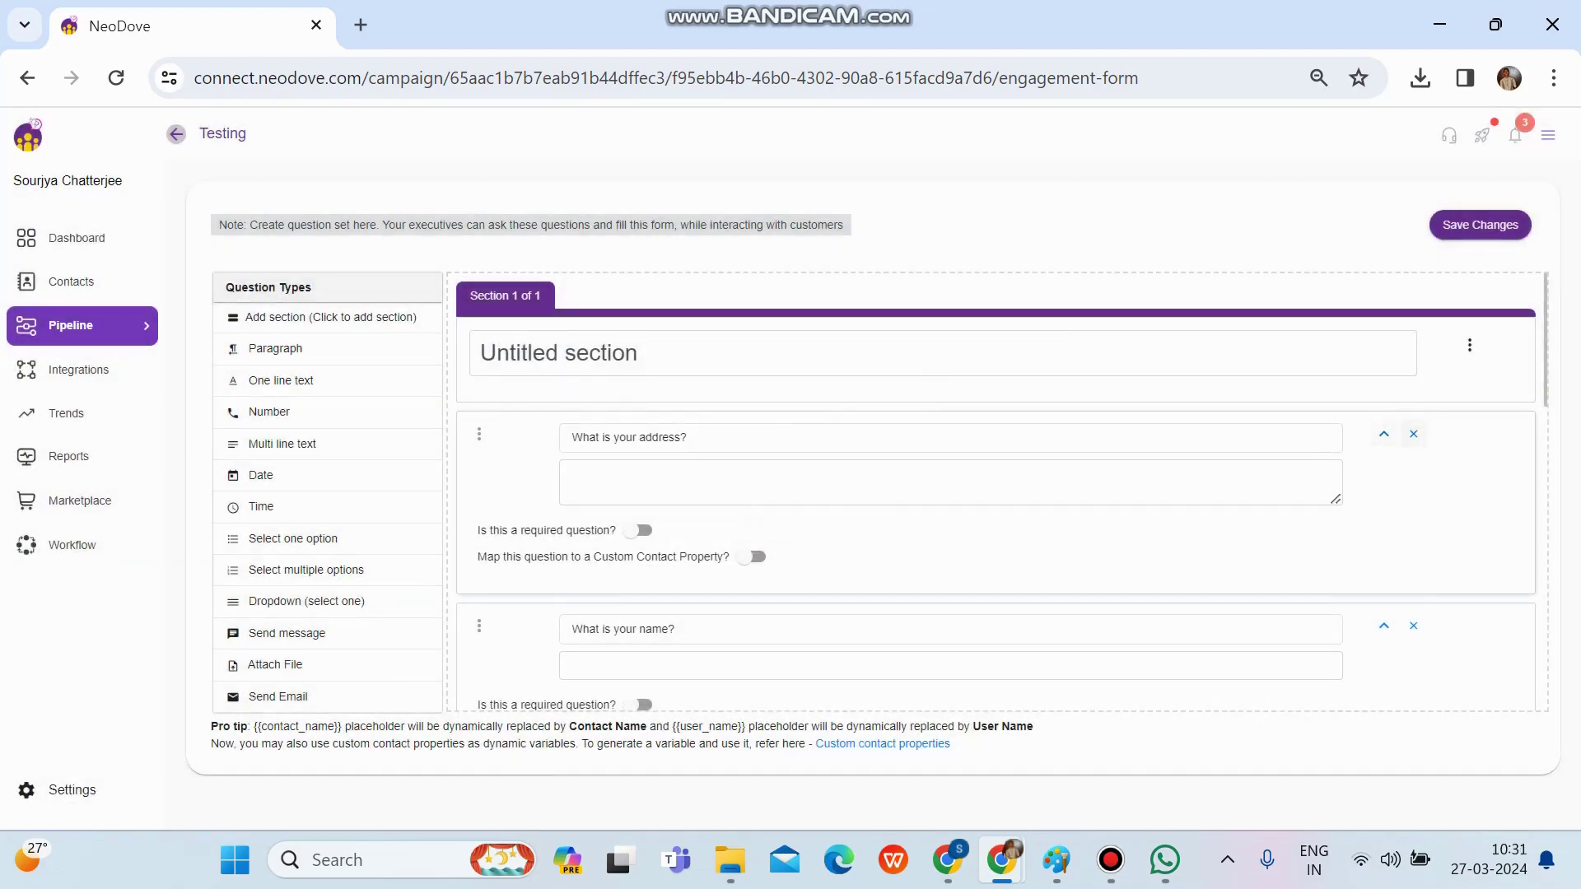
# - Remove the address, name, shop name, profession and old Send message questions
pyautogui.click(1414, 434)
pyautogui.click(744, 568)
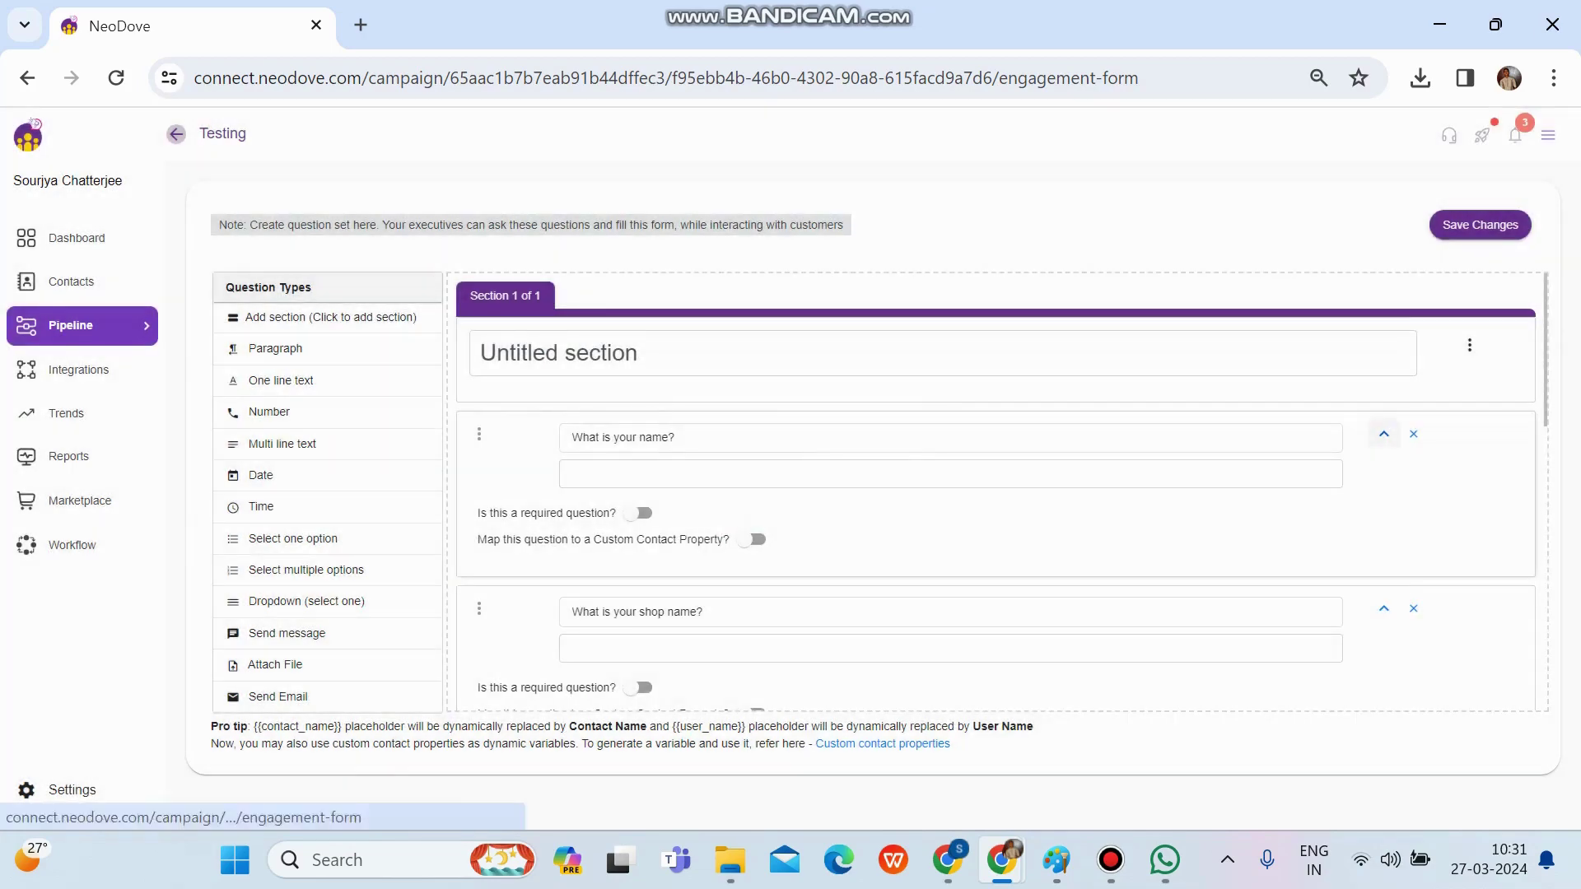
pyautogui.click(1414, 434)
pyautogui.click(750, 563)
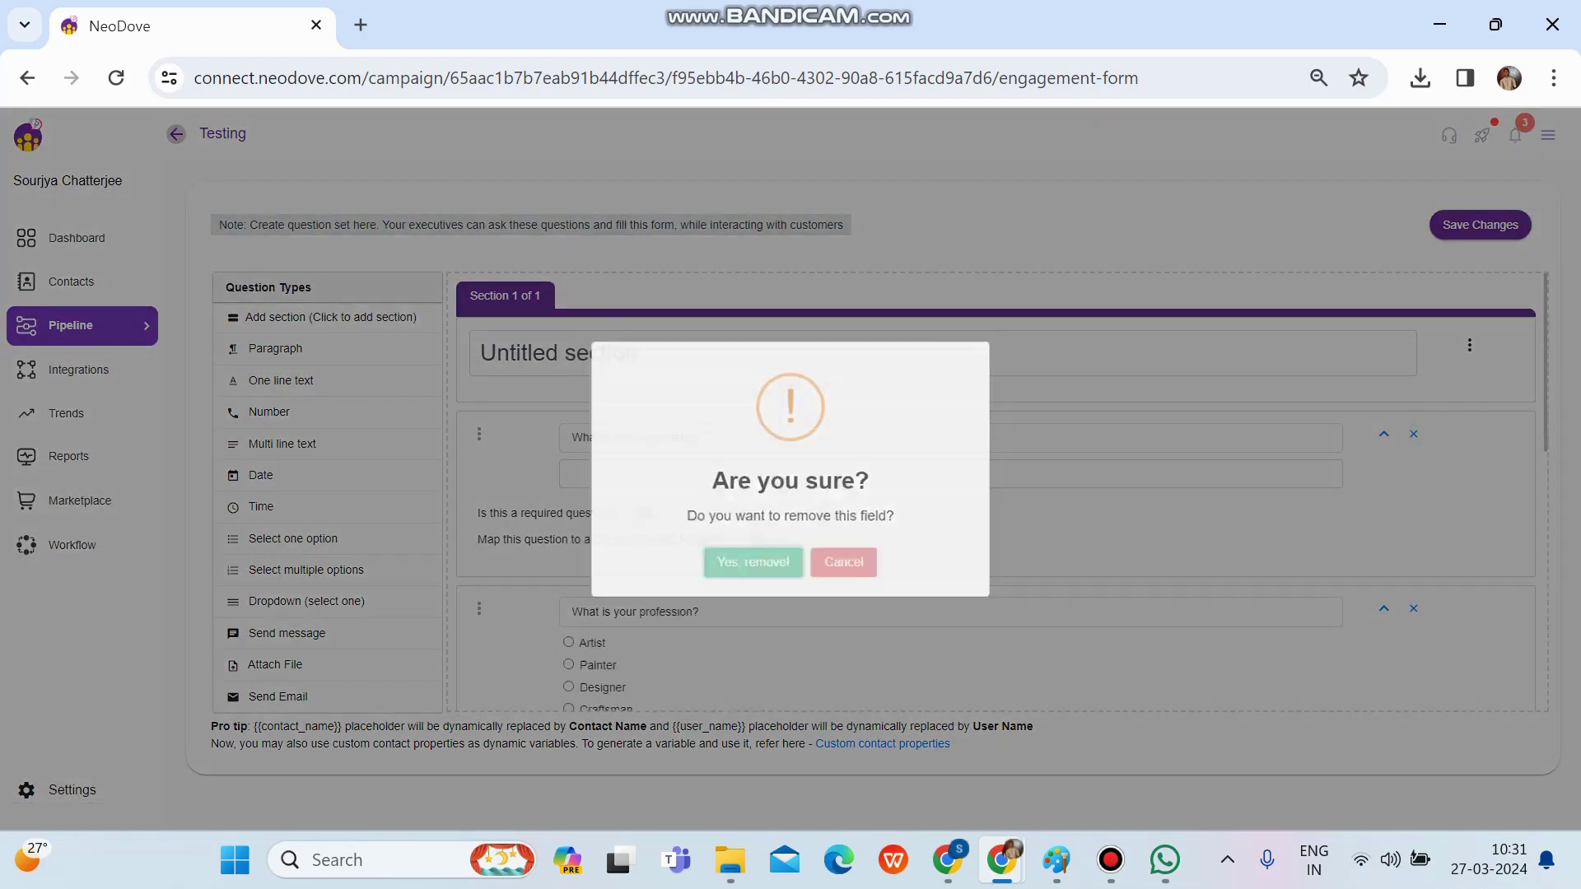
pyautogui.click(1414, 434)
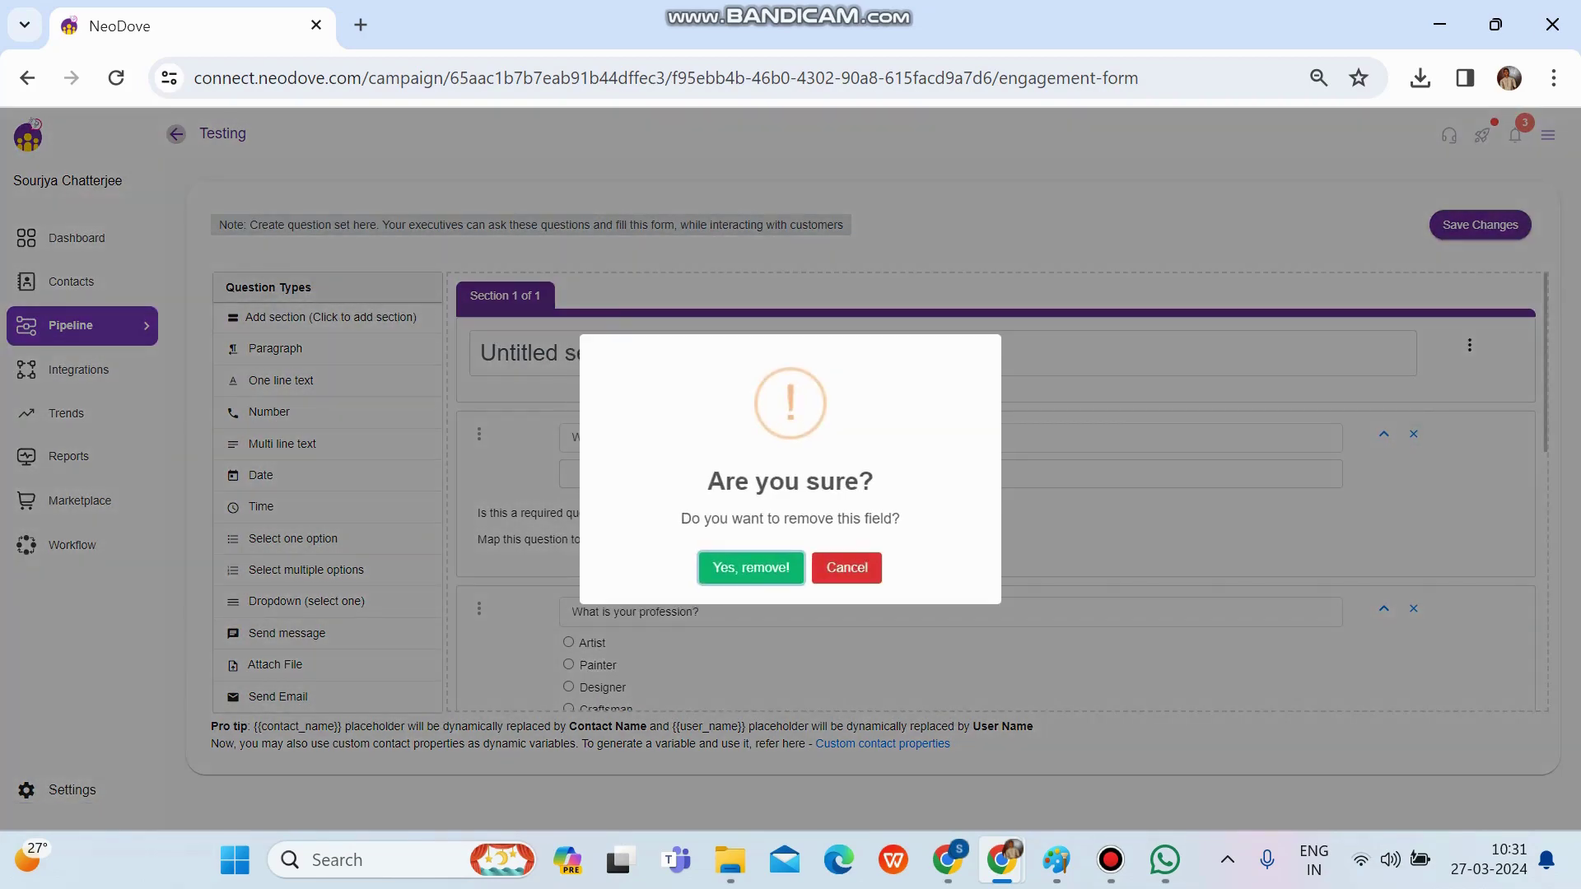
pyautogui.click(750, 567)
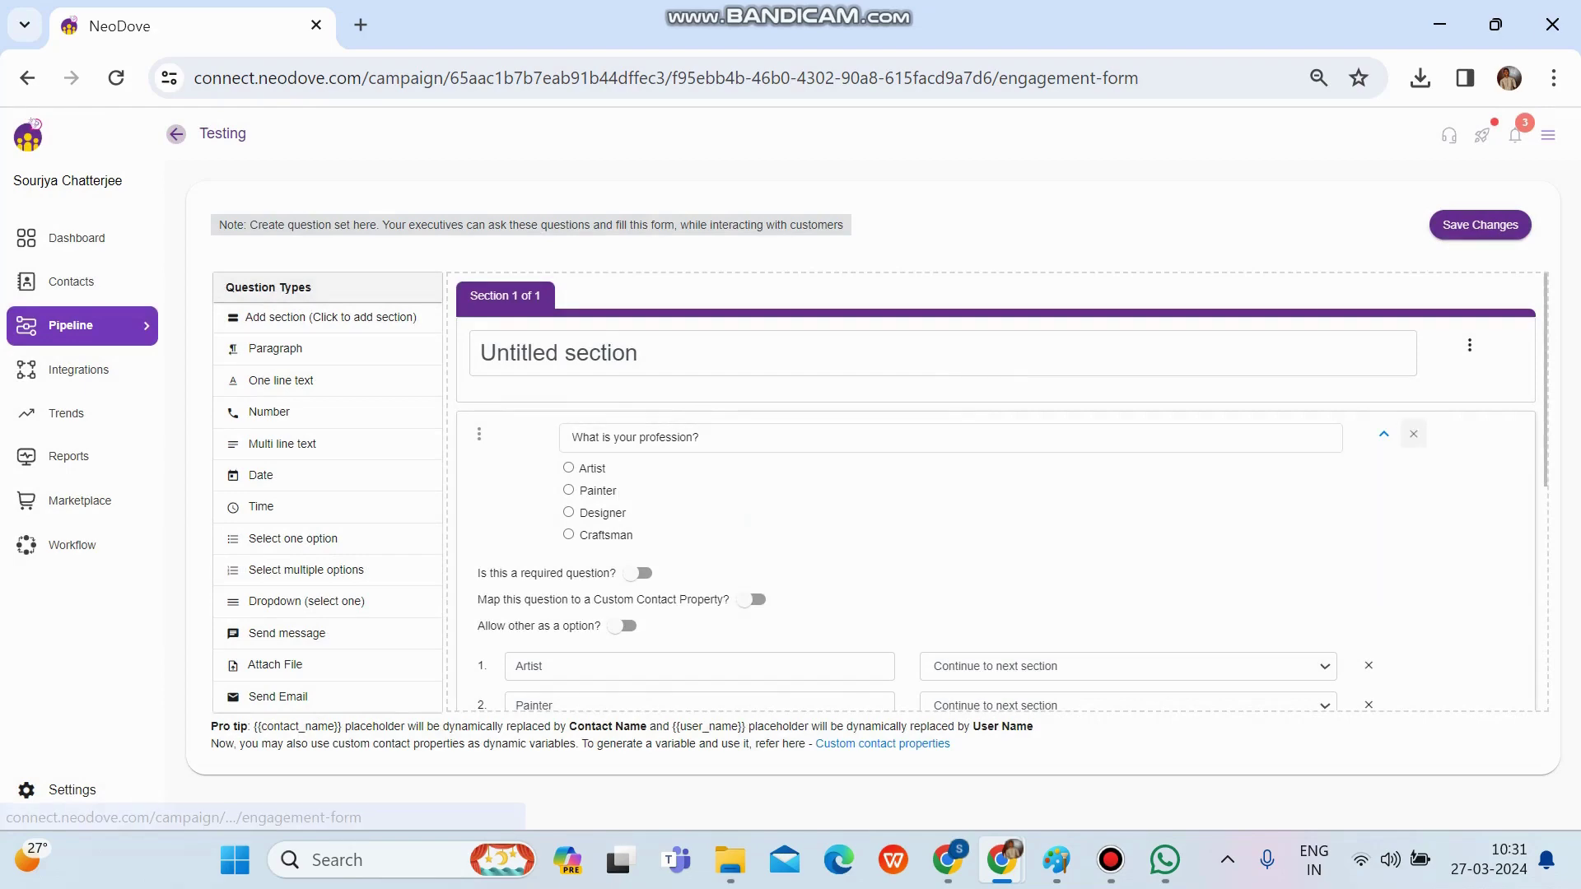
pyautogui.click(1414, 434)
pyautogui.click(750, 567)
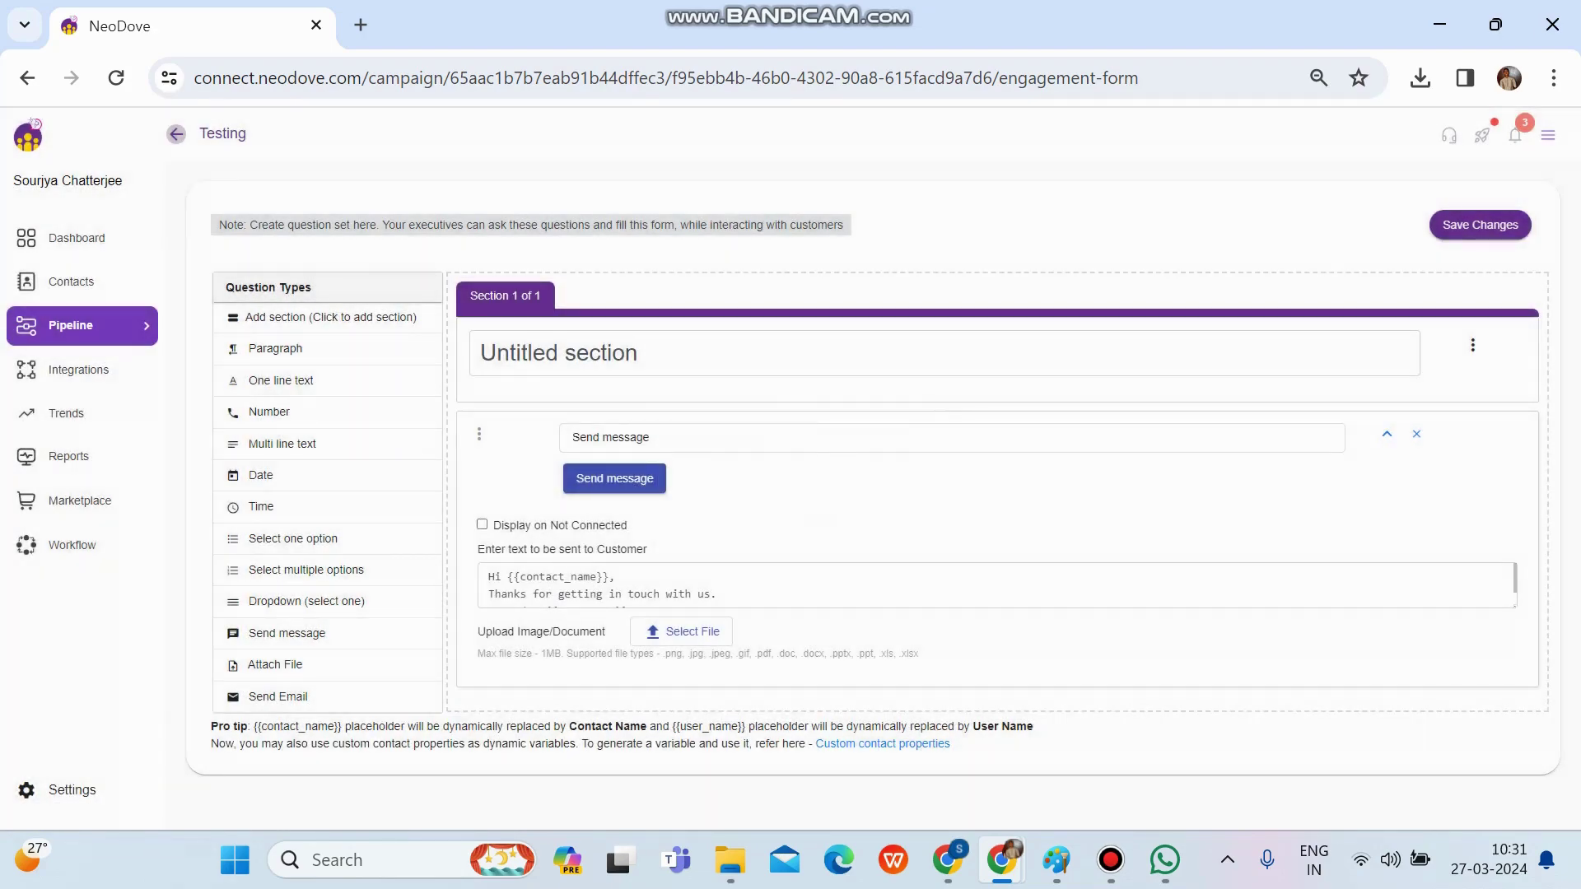
pyautogui.click(1416, 434)
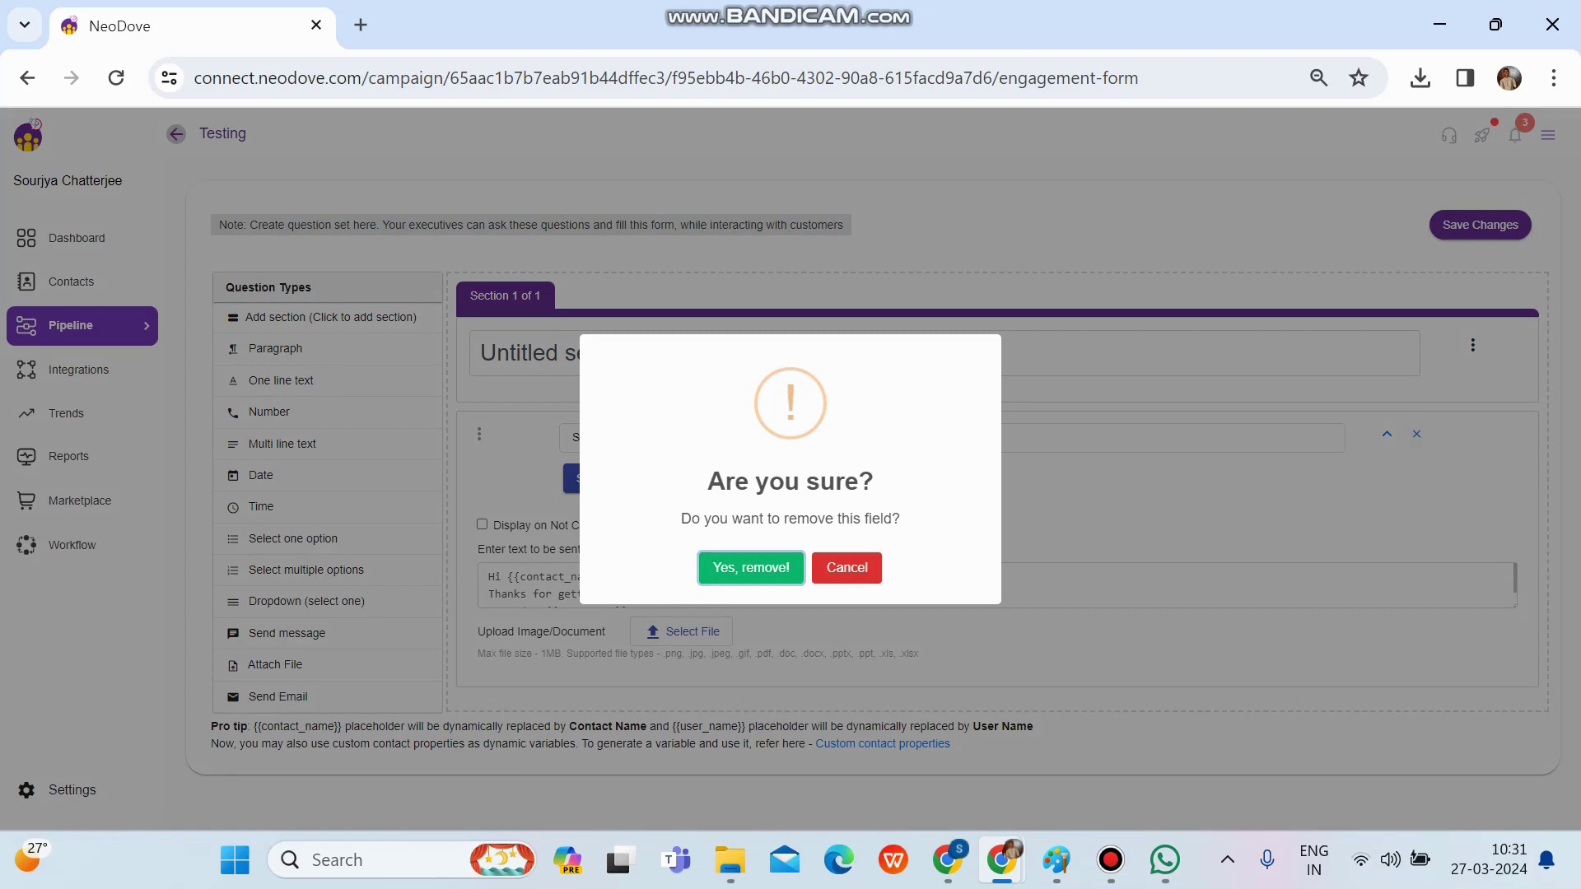
pyautogui.press('Return')
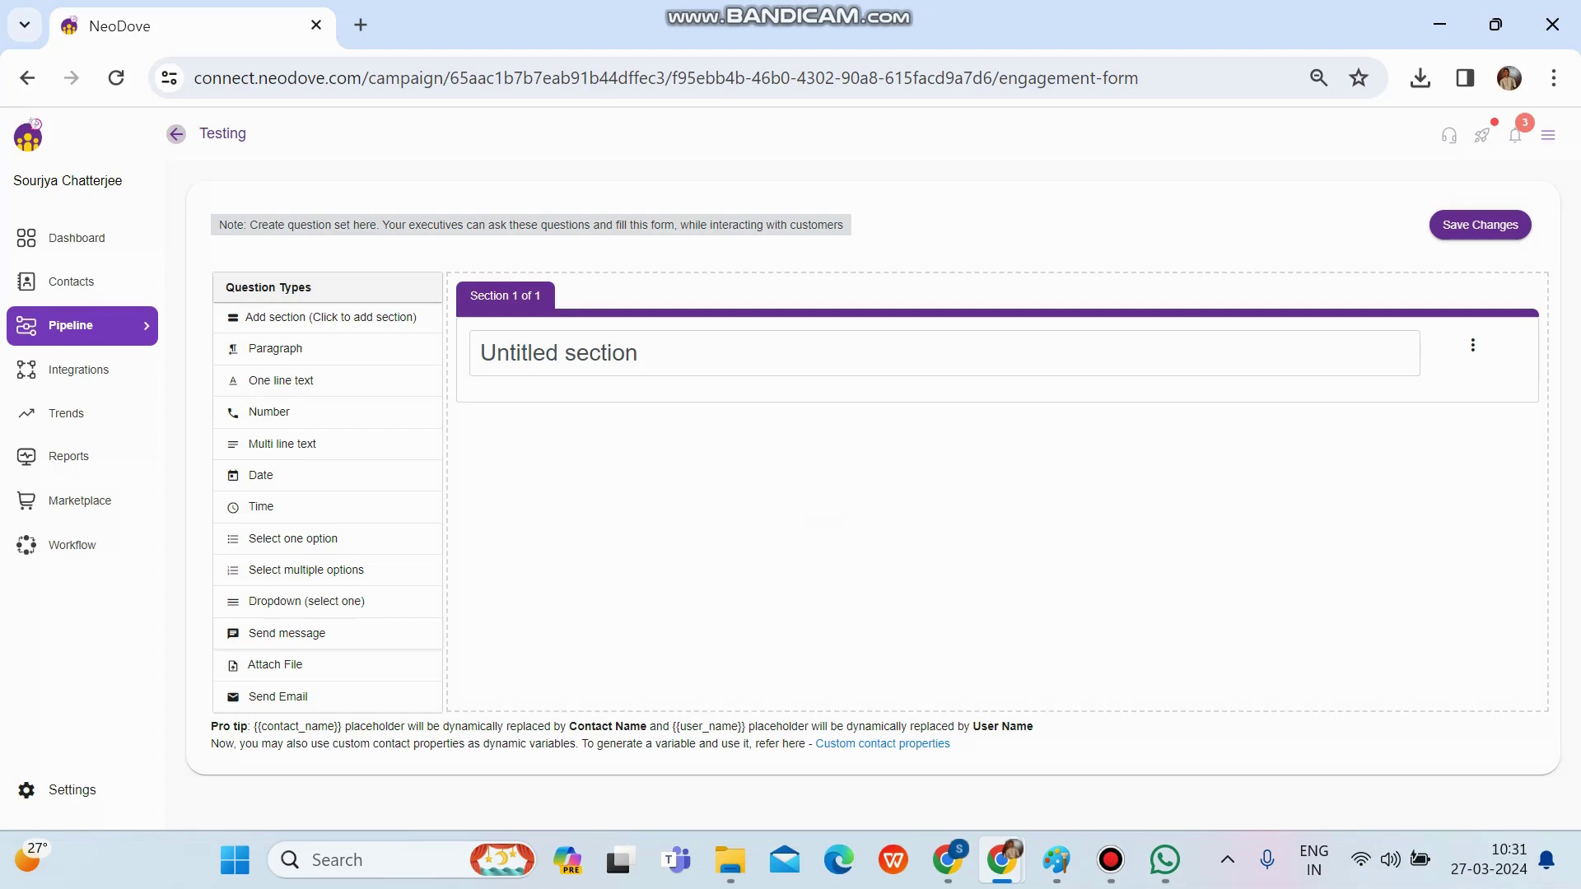
# - Add a Send message field greeting {{contact_name}}, thanking them for getting in touch, signed 'Regards, {{user_name}}'
pyautogui.moveTo(287, 633); pyautogui.dragTo(708, 490)
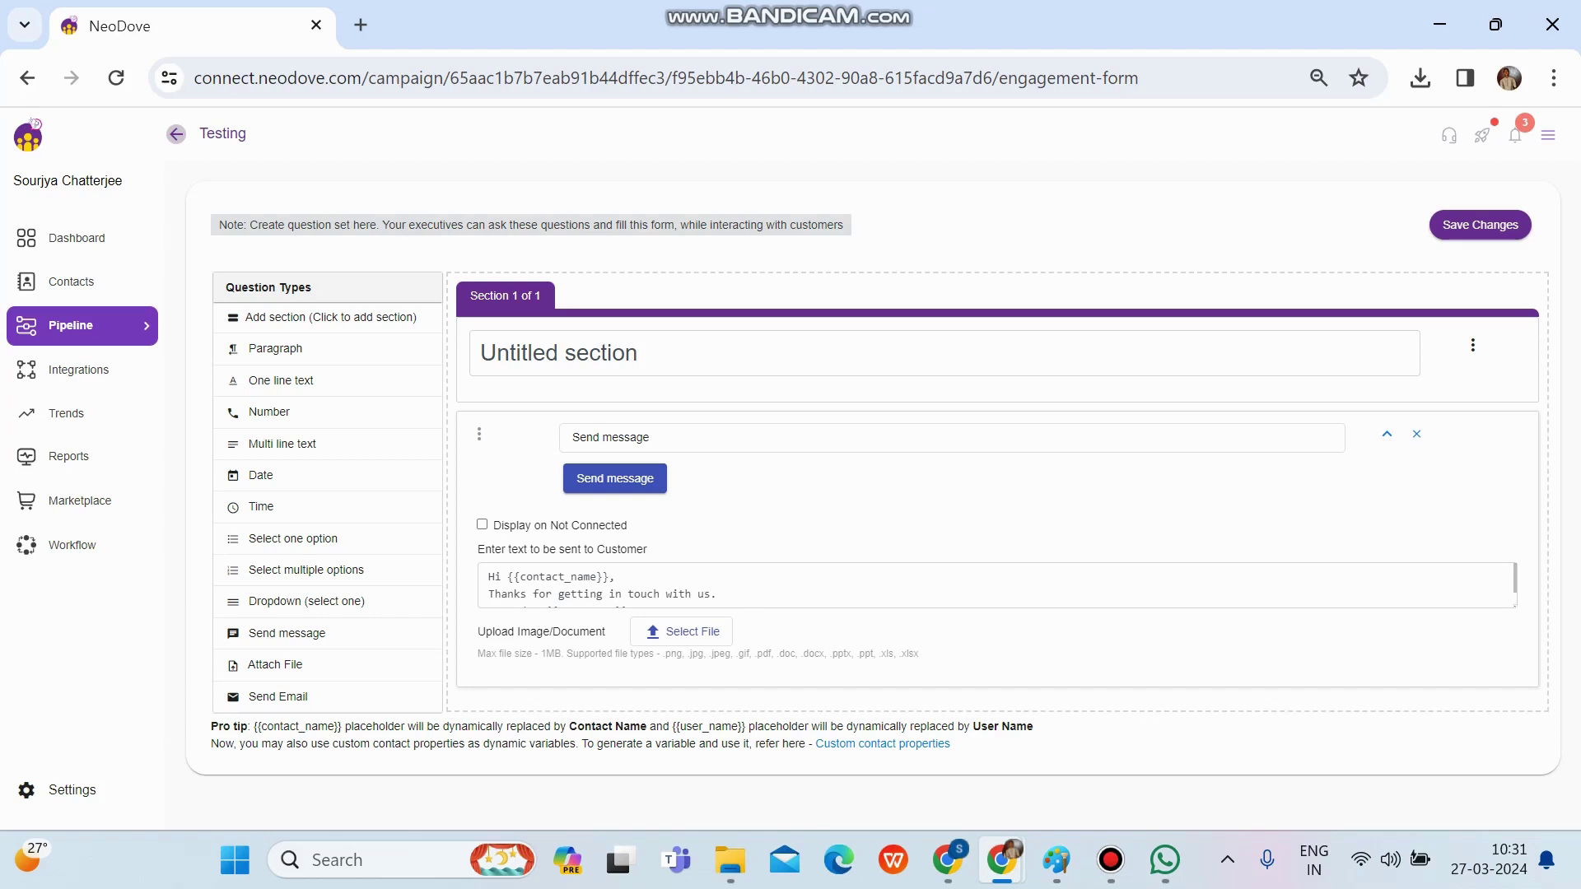
pyautogui.click(615, 577)
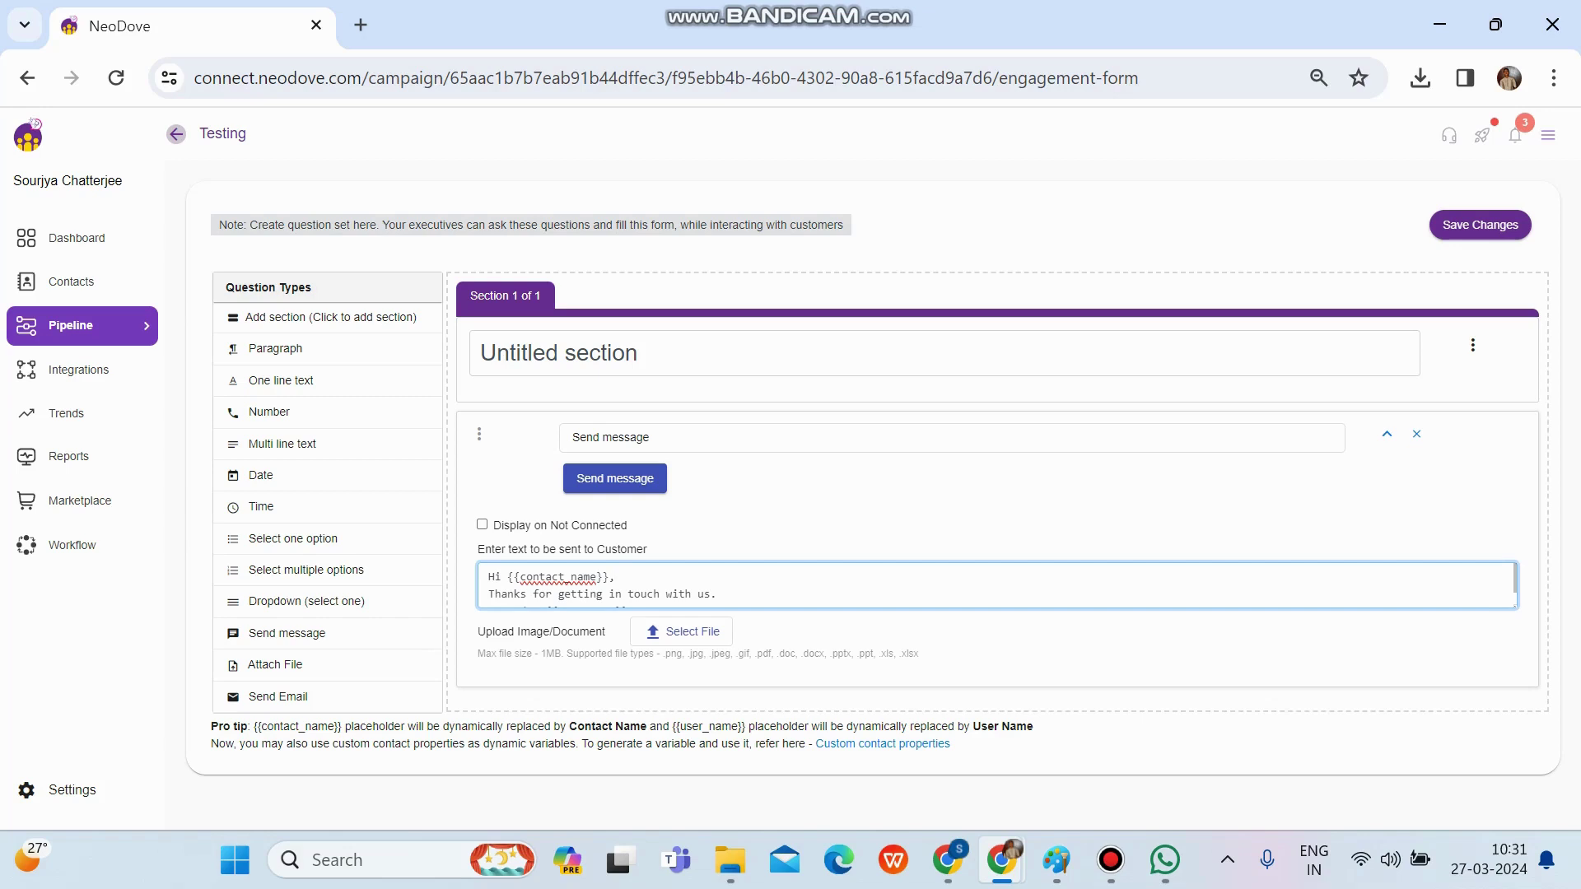
pyautogui.click(716, 594)
pyautogui.moveTo(717, 594); pyautogui.dragTo(489, 594)
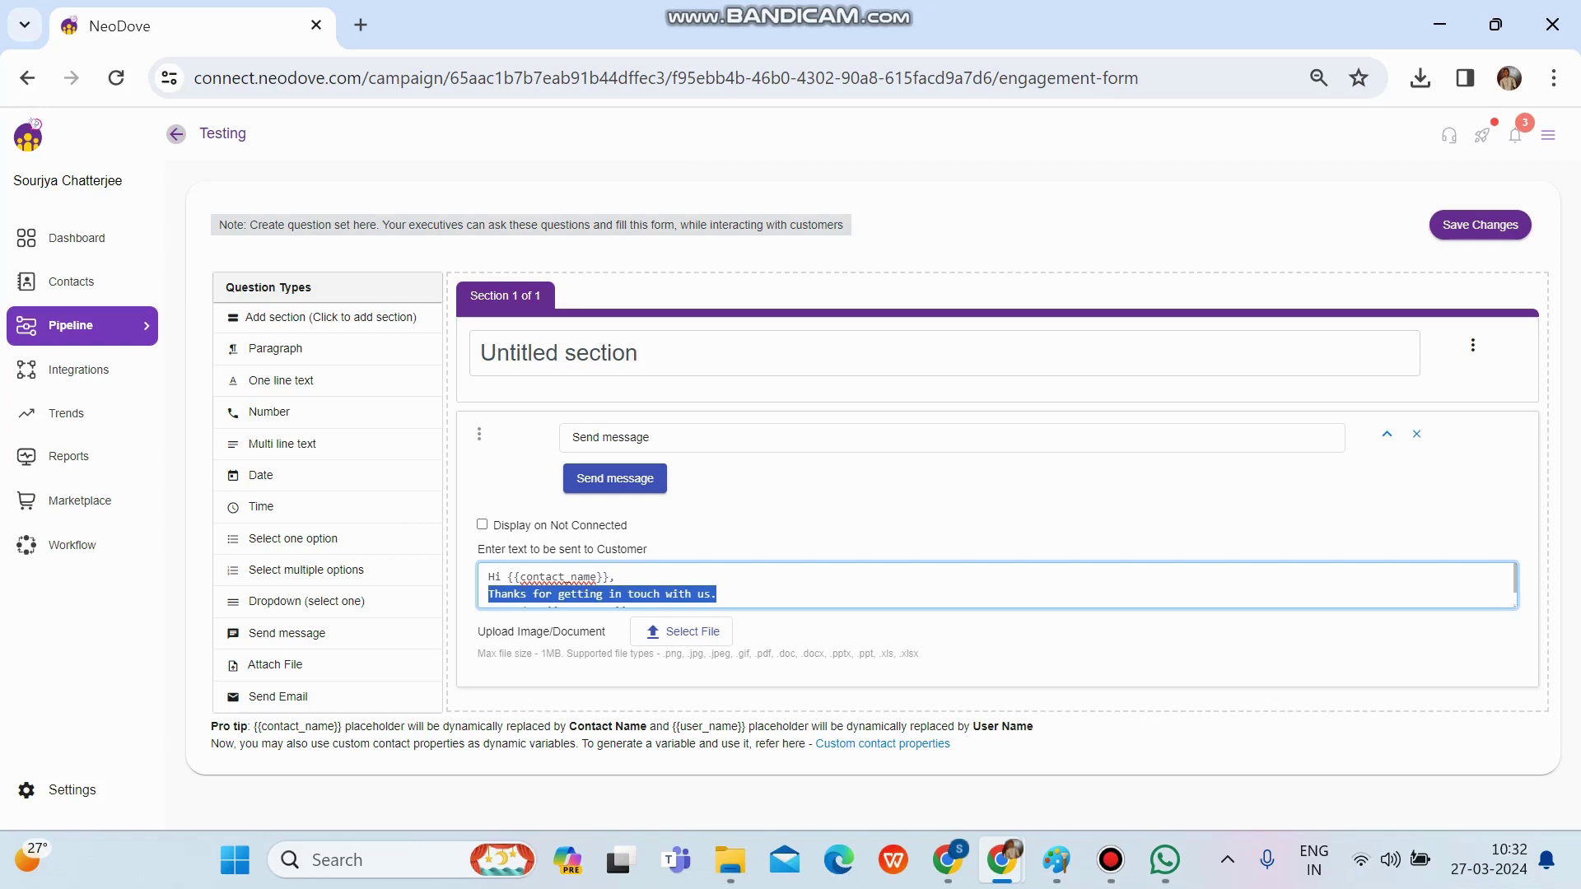
pyautogui.click(691, 594)
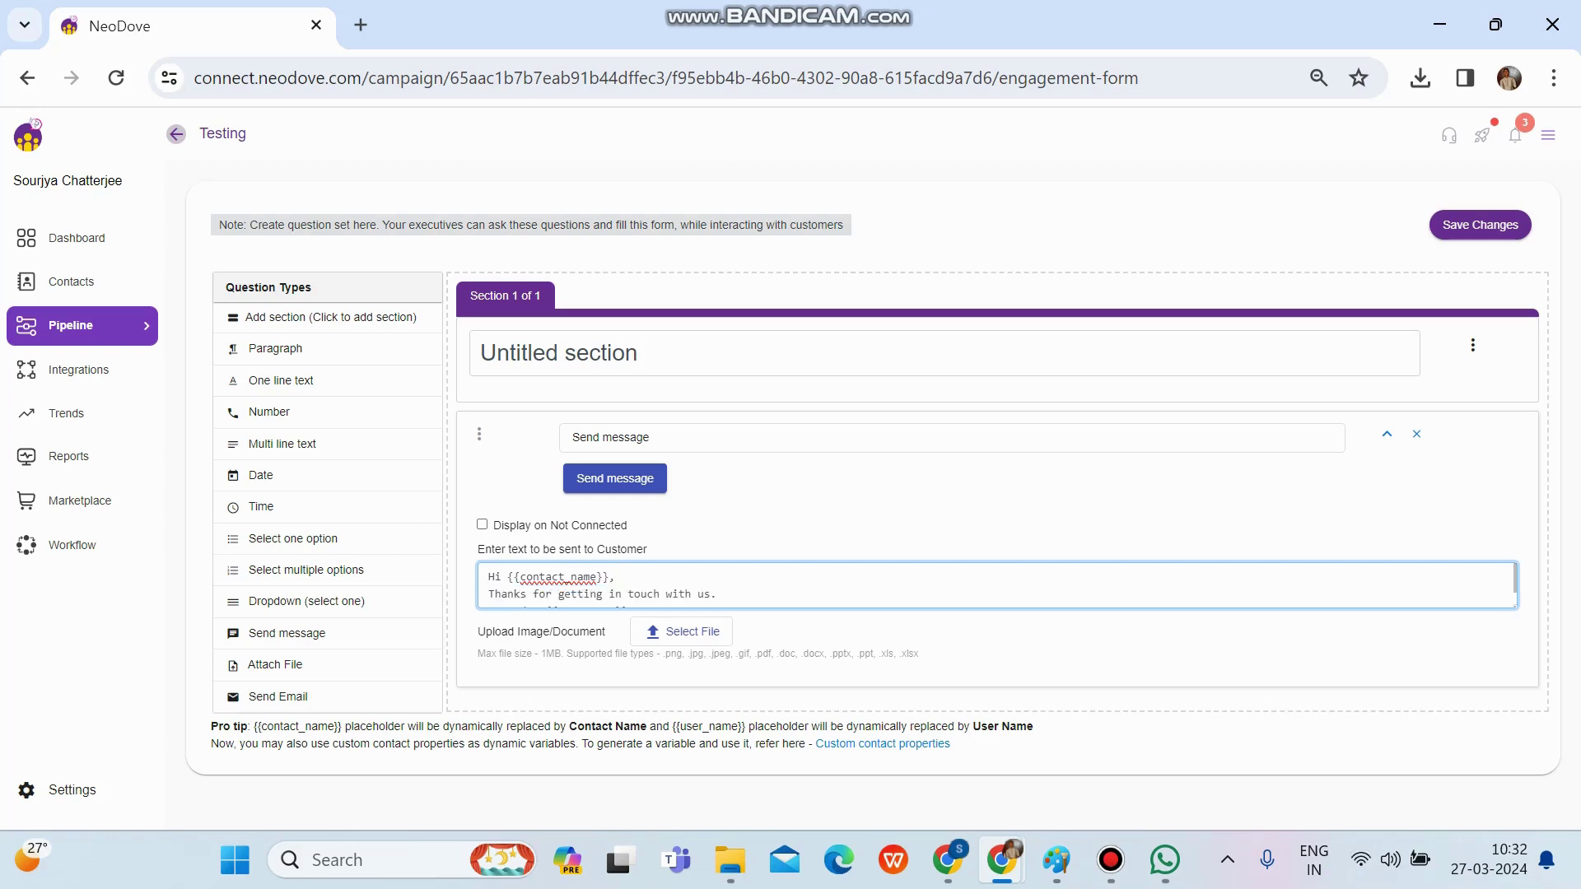
pyautogui.scroll(-1, 996, 586)
pyautogui.scroll(1, 996, 586)
pyautogui.scroll(-1, 997, 585)
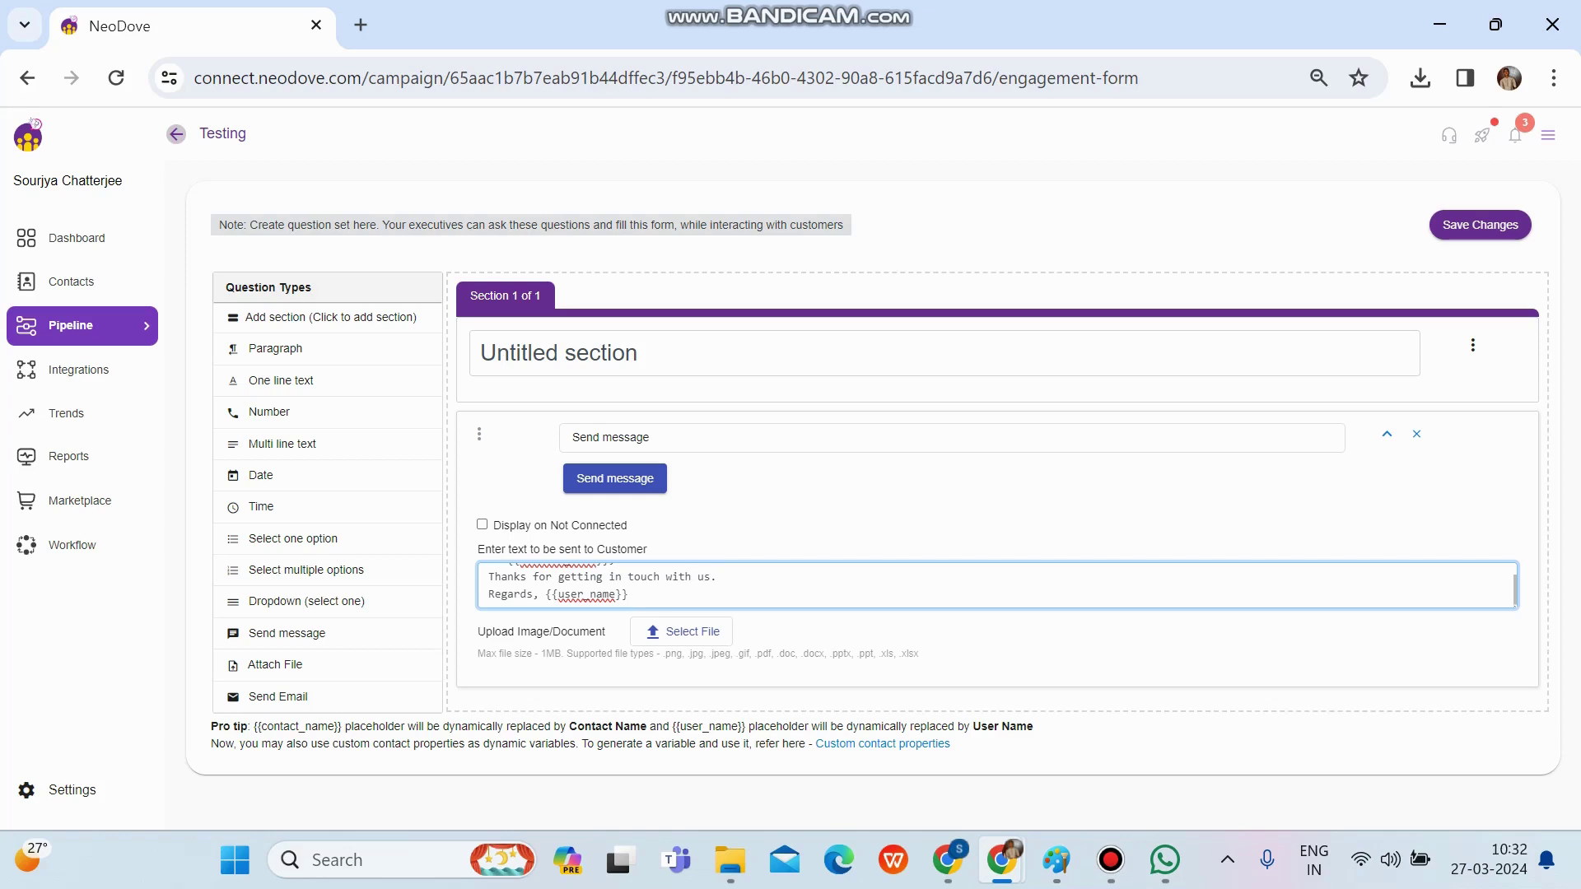
# - Save the engagement form changes until 'Changes Successfully applied!' appears
pyautogui.click(692, 577)
pyautogui.click(1480, 225)
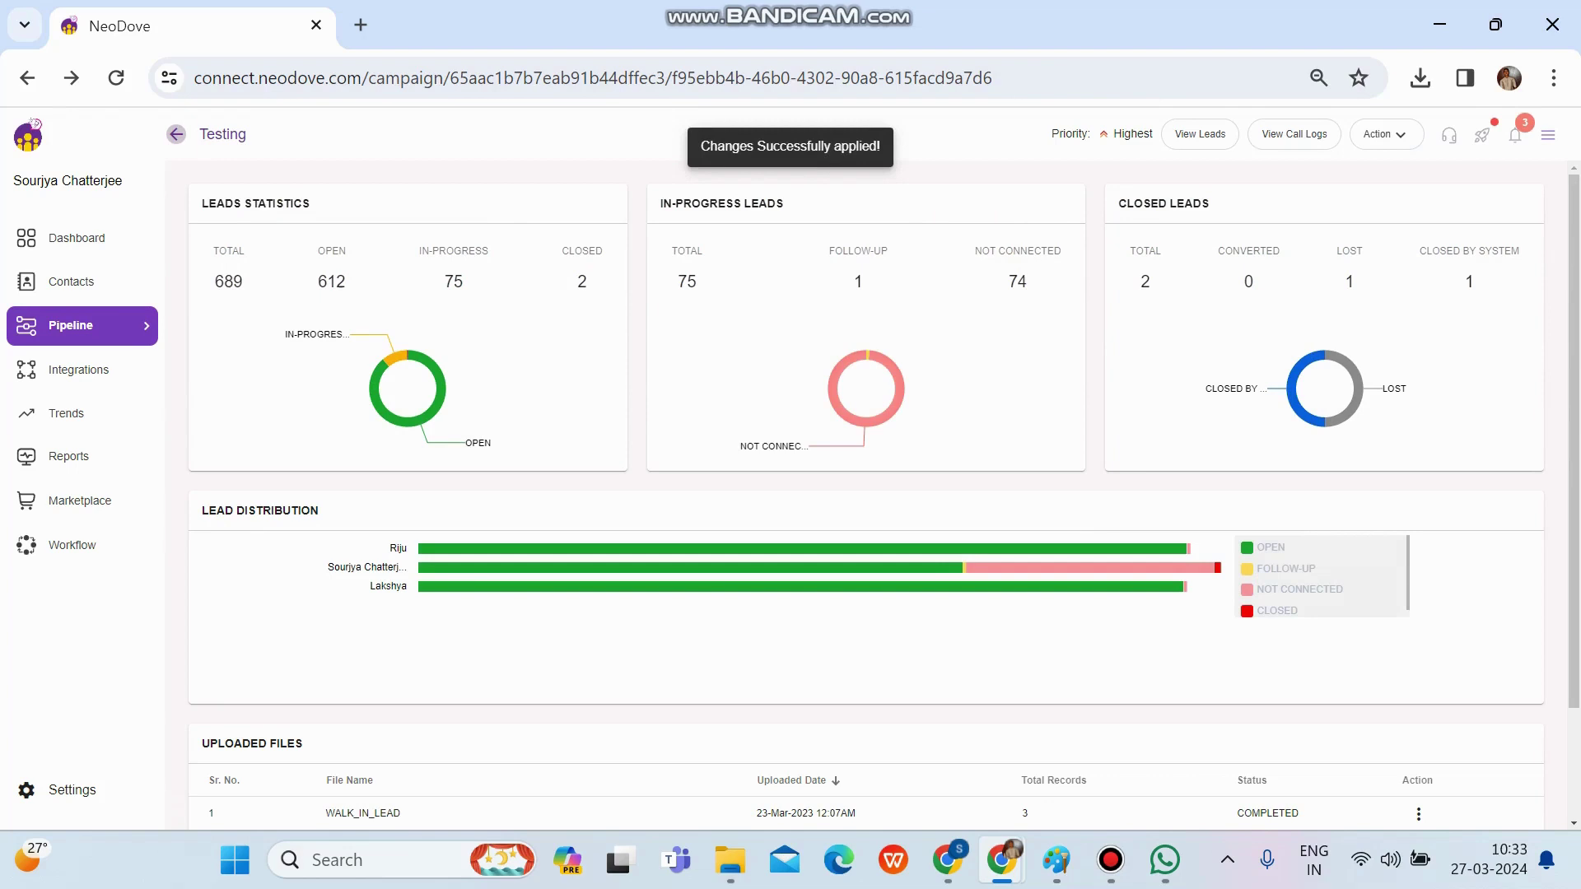
# - Return to the pipeline, open the Testing 007 campaign and show its Action menu
pyautogui.click(175, 134)
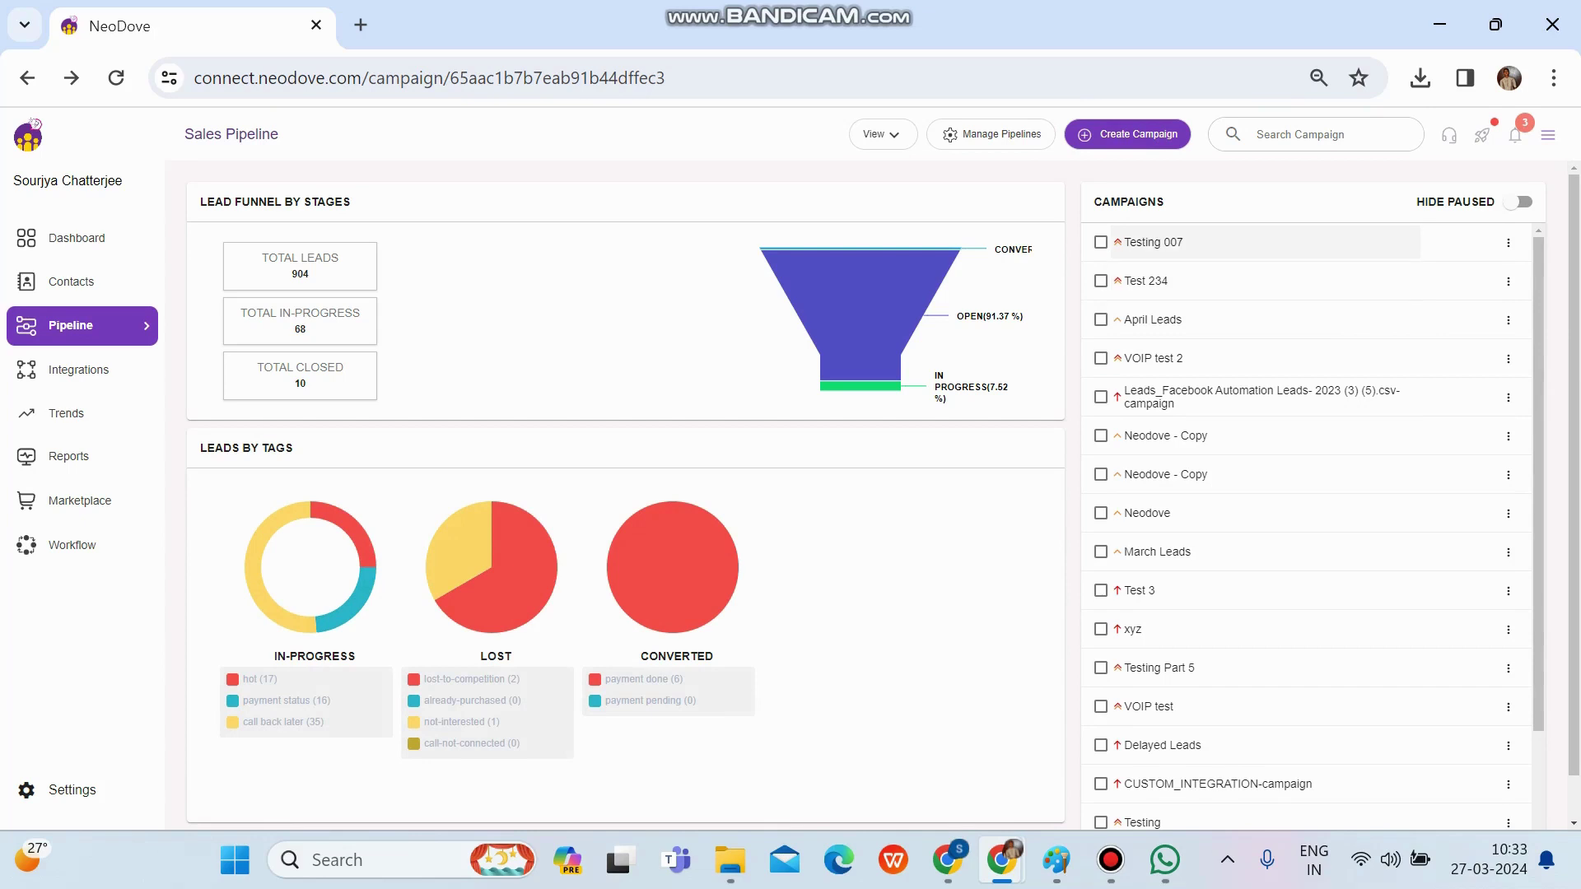
pyautogui.click(1153, 242)
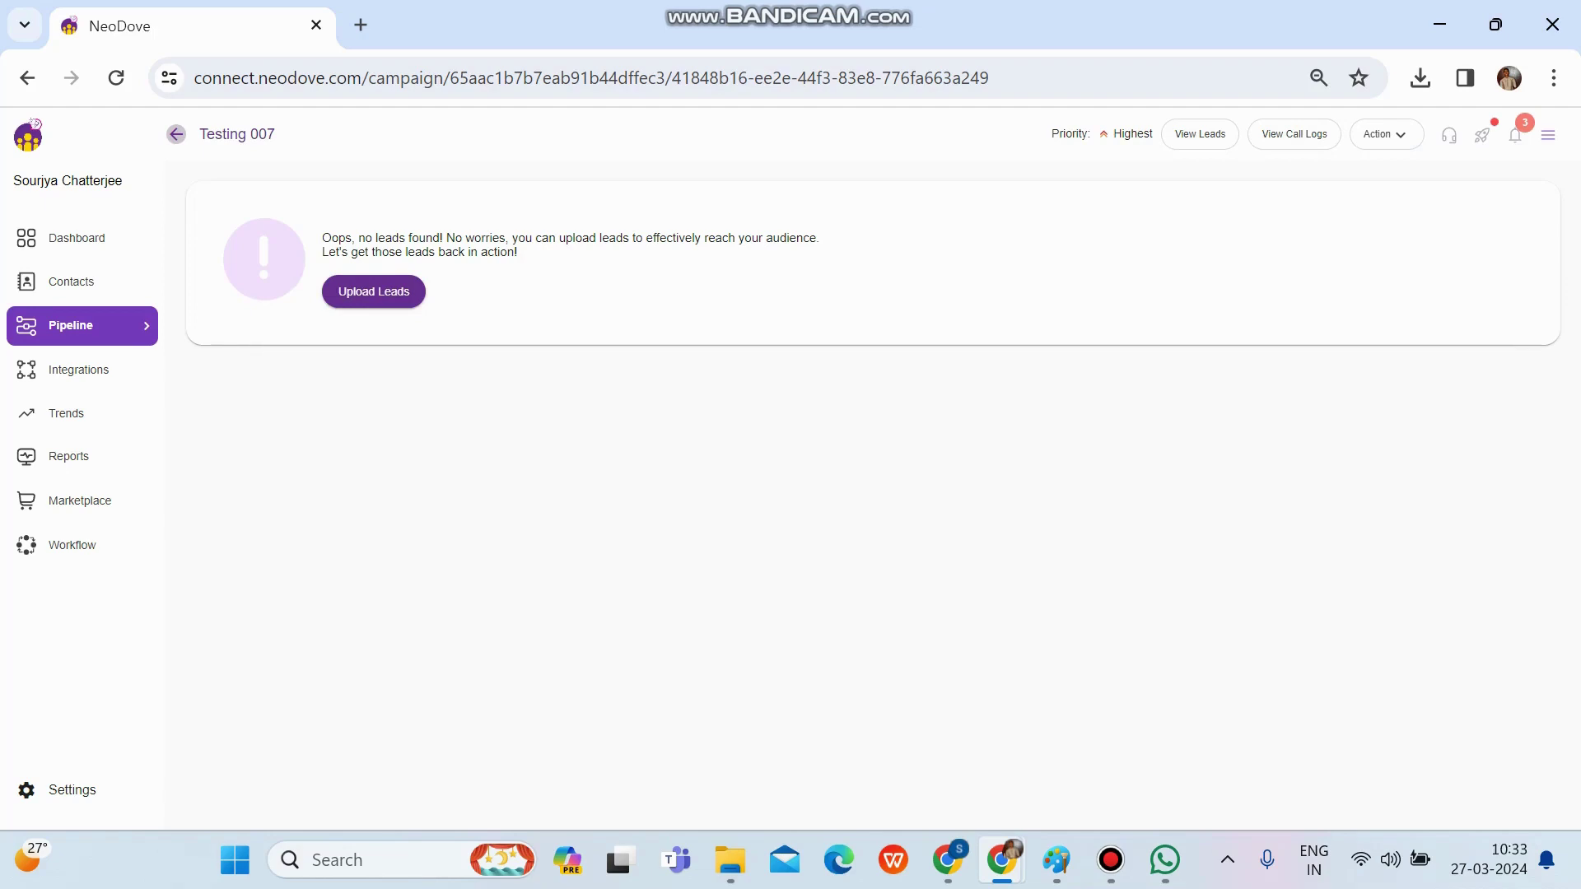
pyautogui.click(1387, 134)
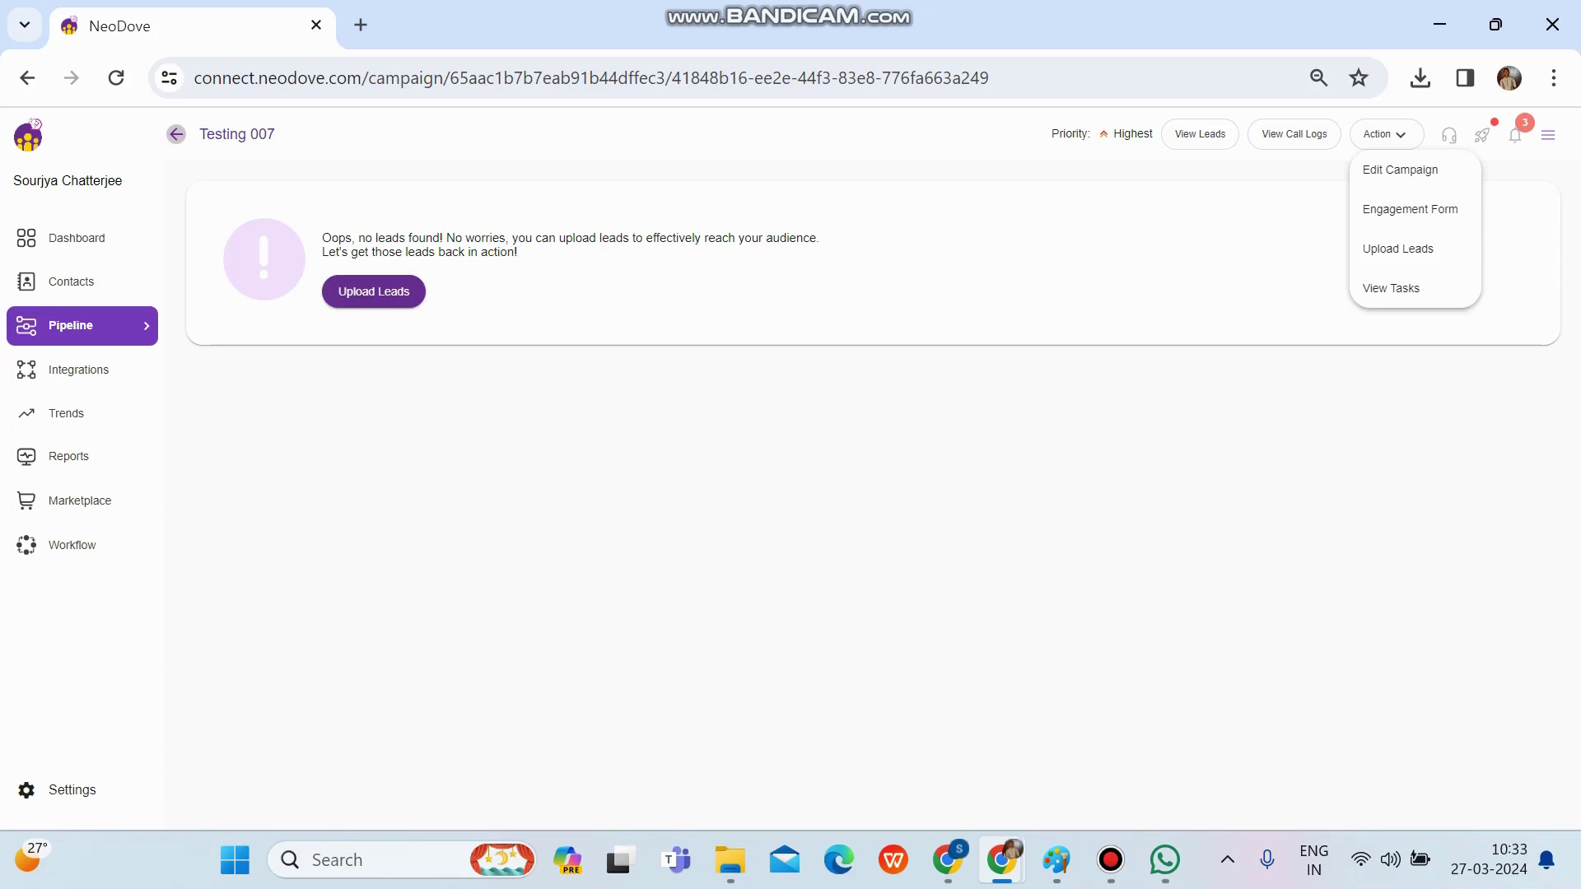
# - Open Testing 007's engagement form and review its questions and upper Send message text
pyautogui.click(1410, 209)
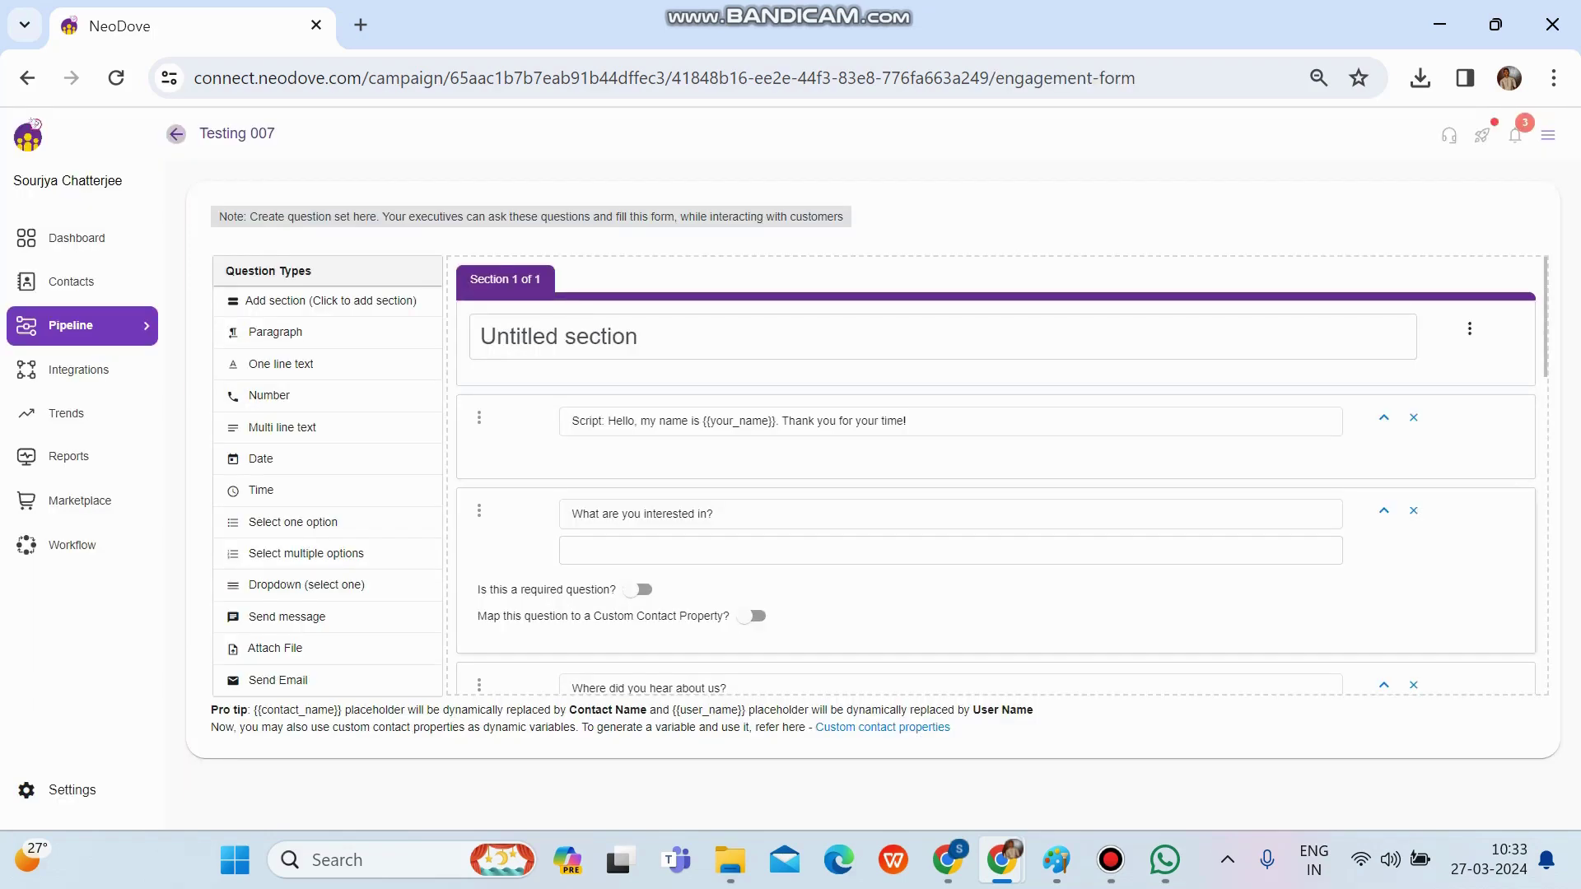
pyautogui.scroll(-2, 996, 480)
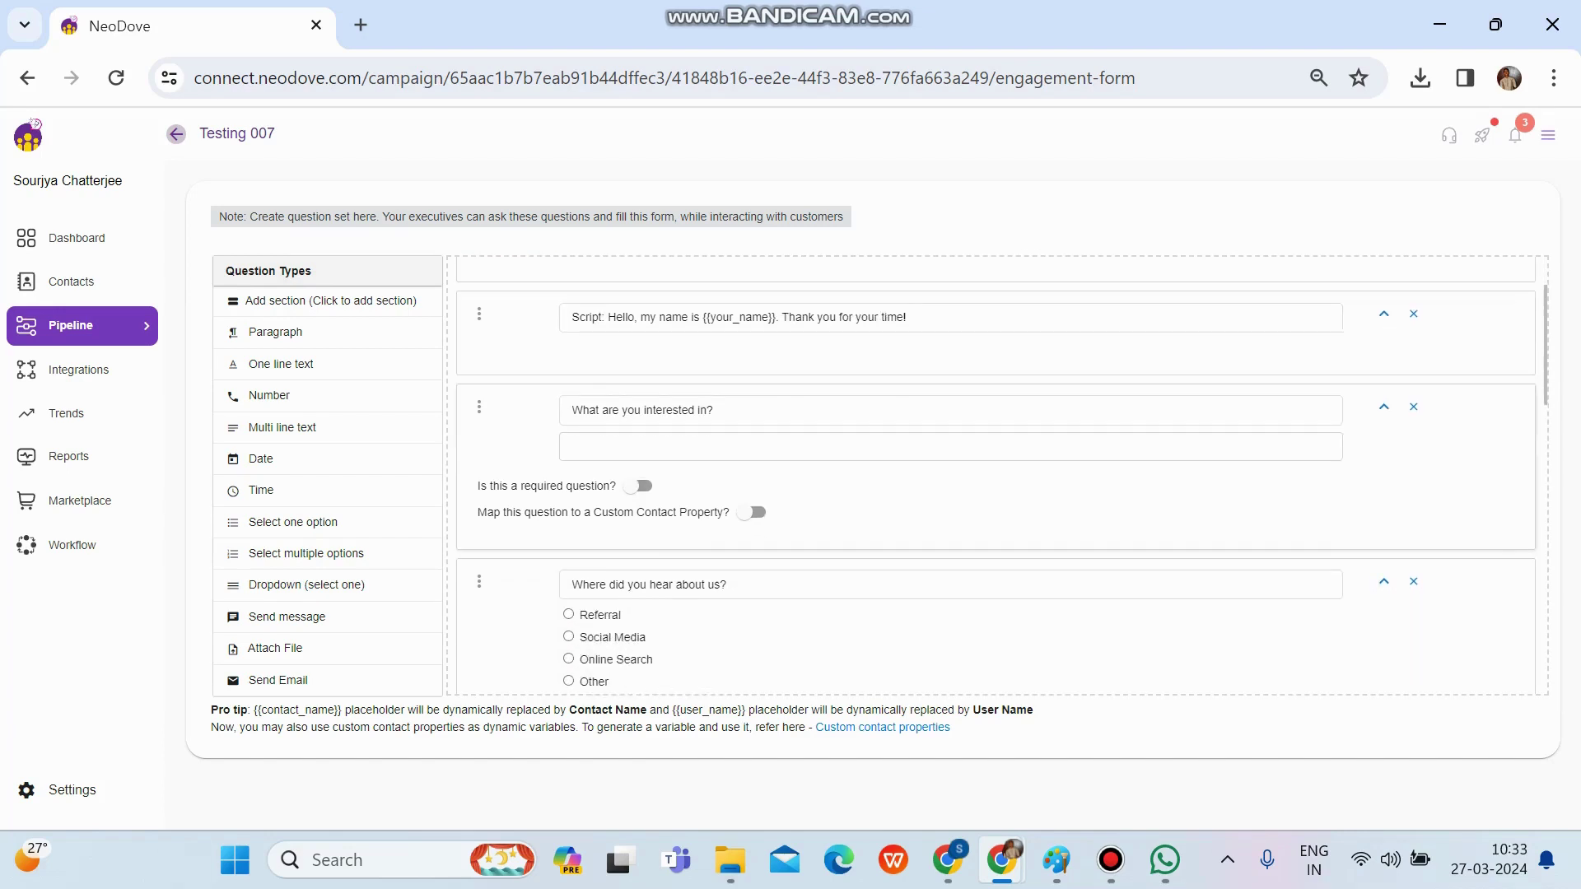
pyautogui.scroll(-10, 996, 479)
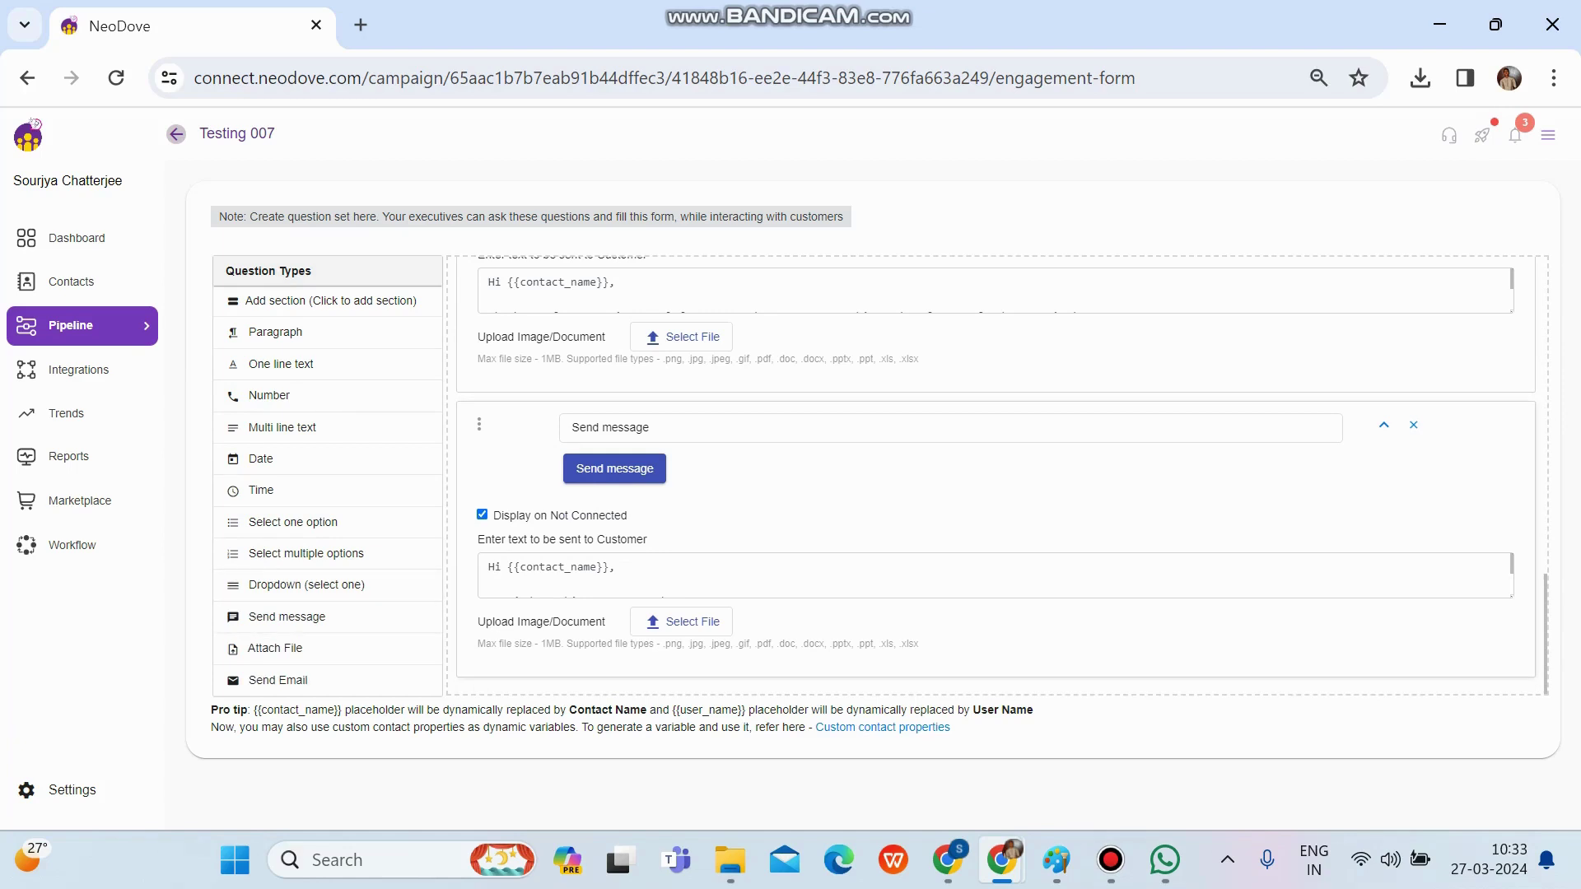
pyautogui.scroll(-3, 995, 574)
pyautogui.scroll(2, 995, 575)
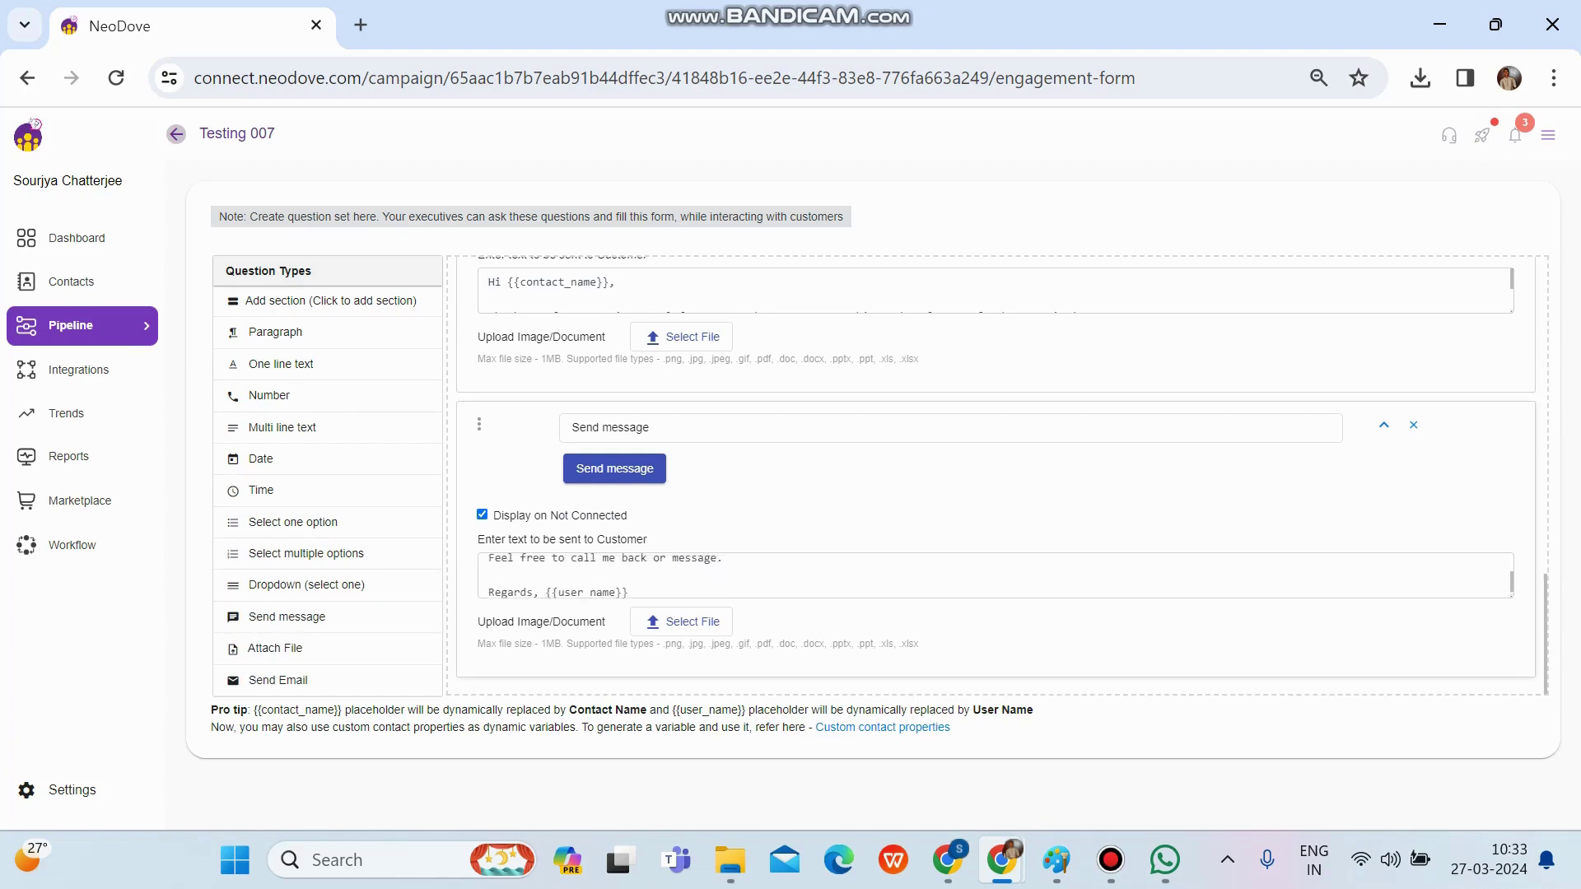
pyautogui.scroll(2, 995, 575)
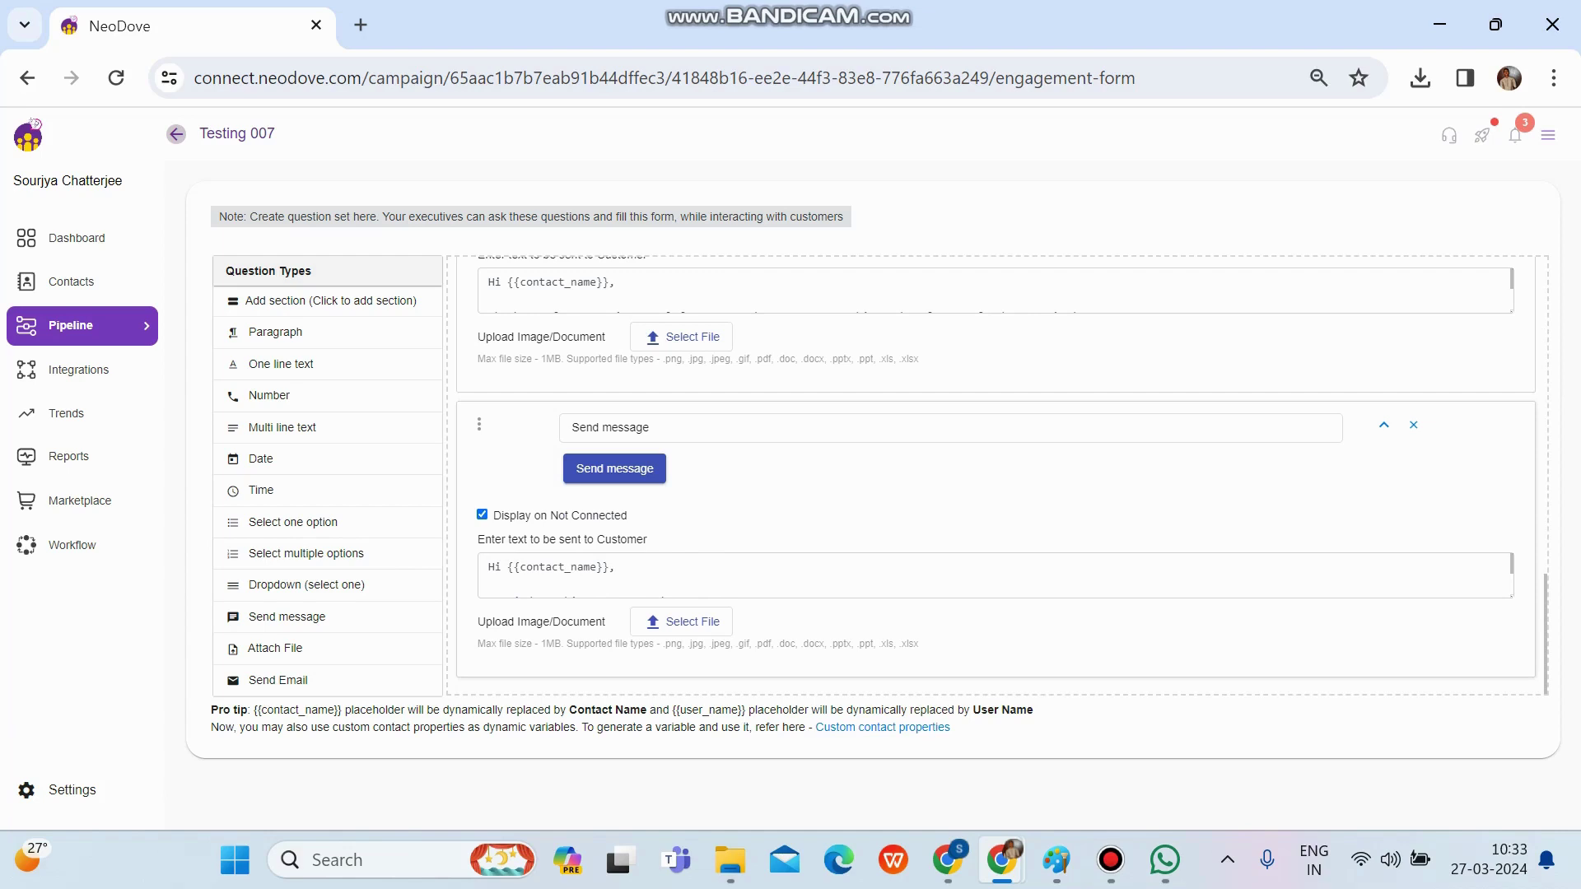
pyautogui.scroll(2, 995, 475)
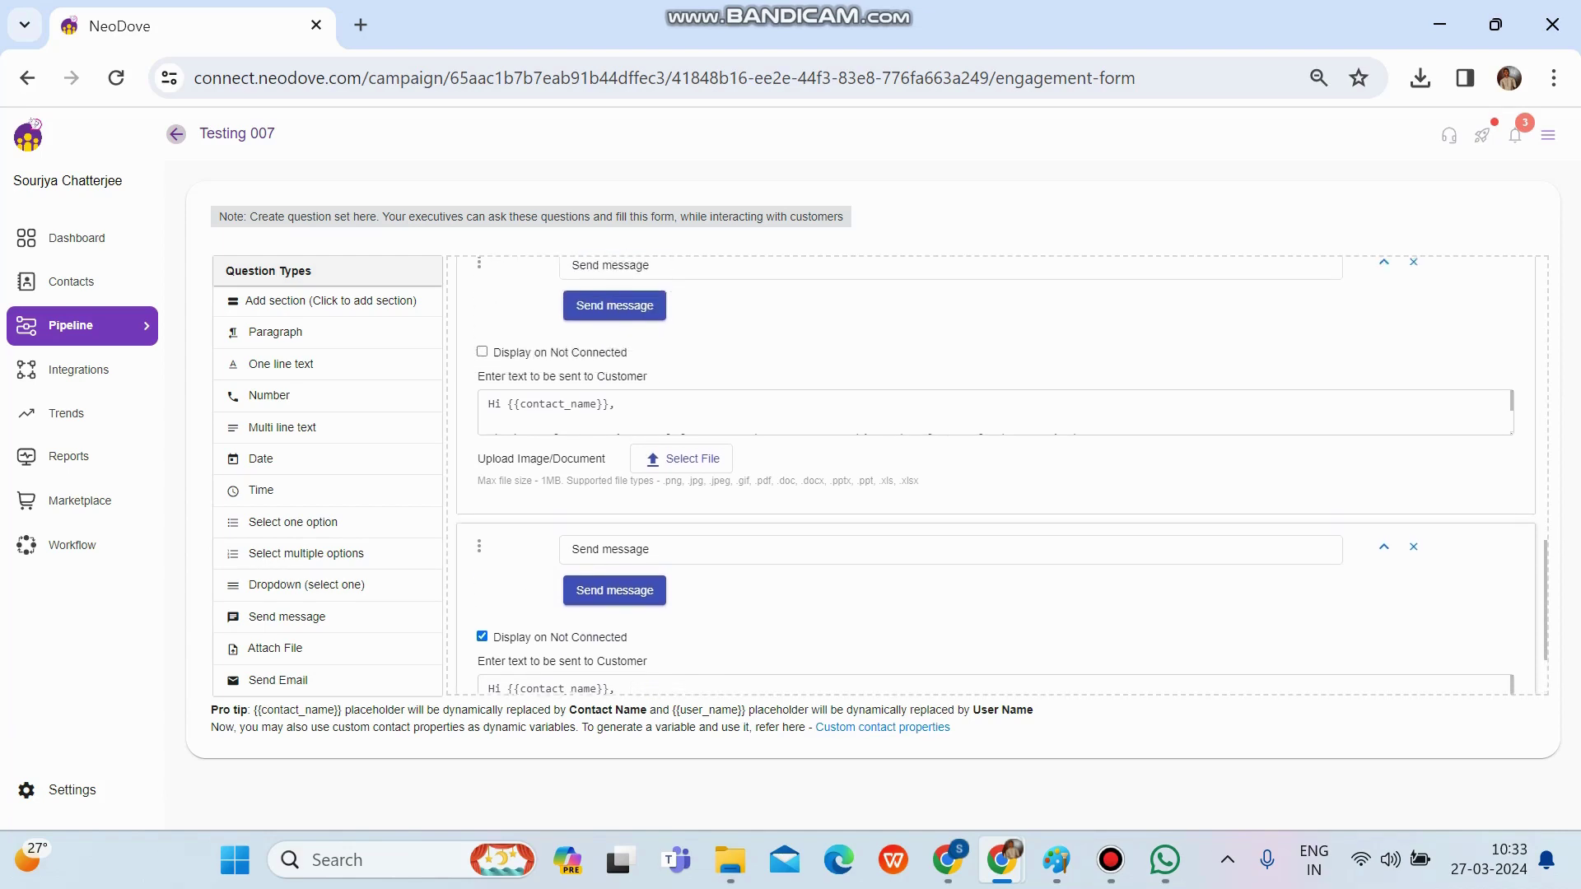
pyautogui.scroll(-2, 995, 476)
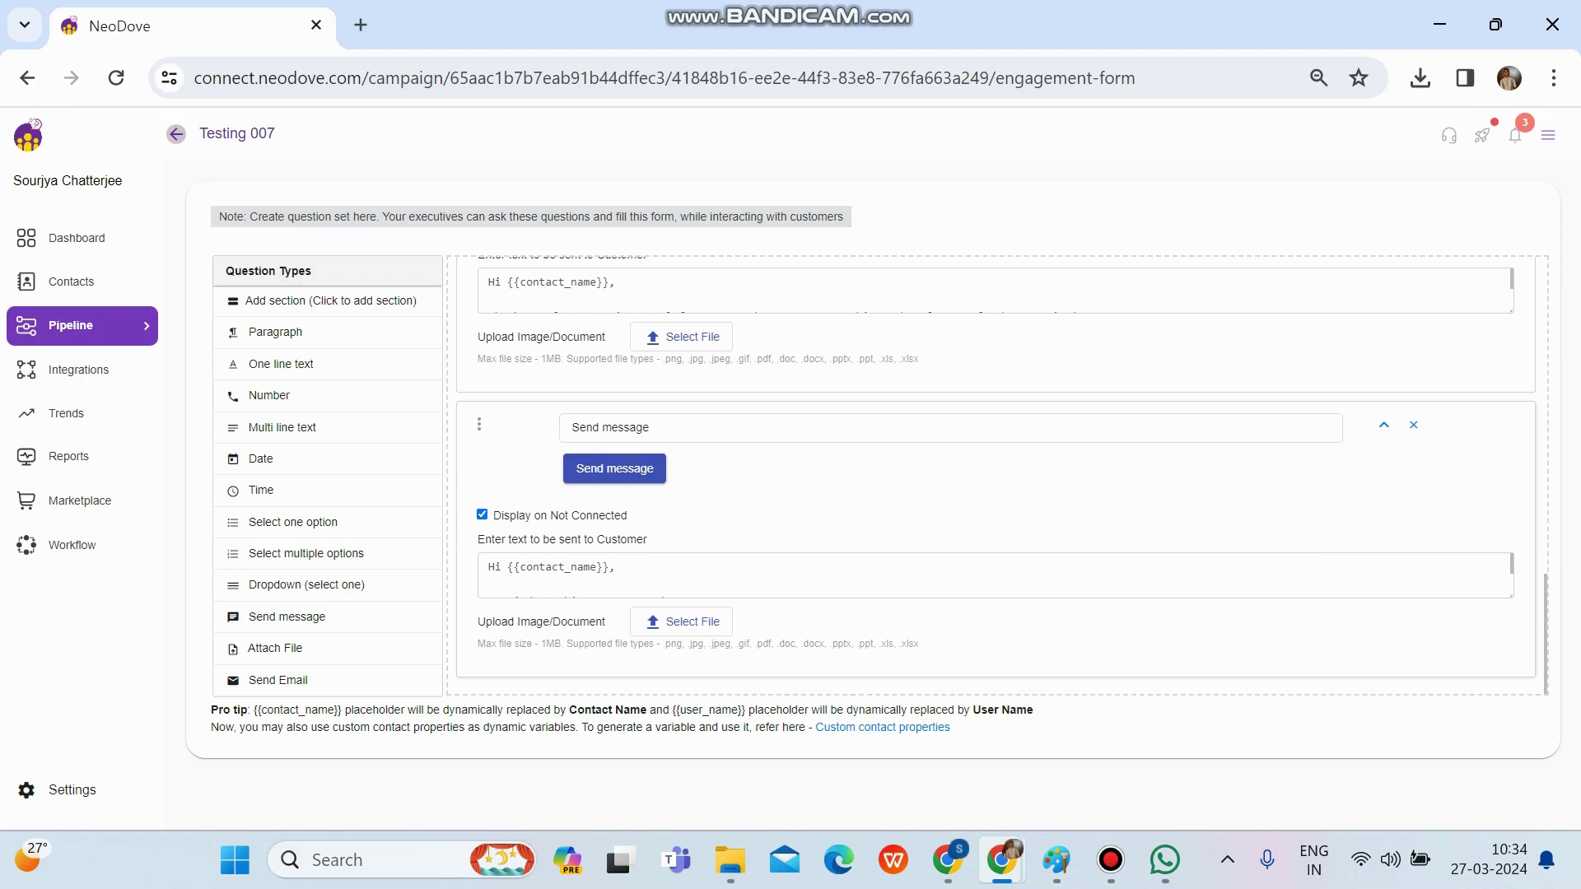
pyautogui.scroll(3, 996, 474)
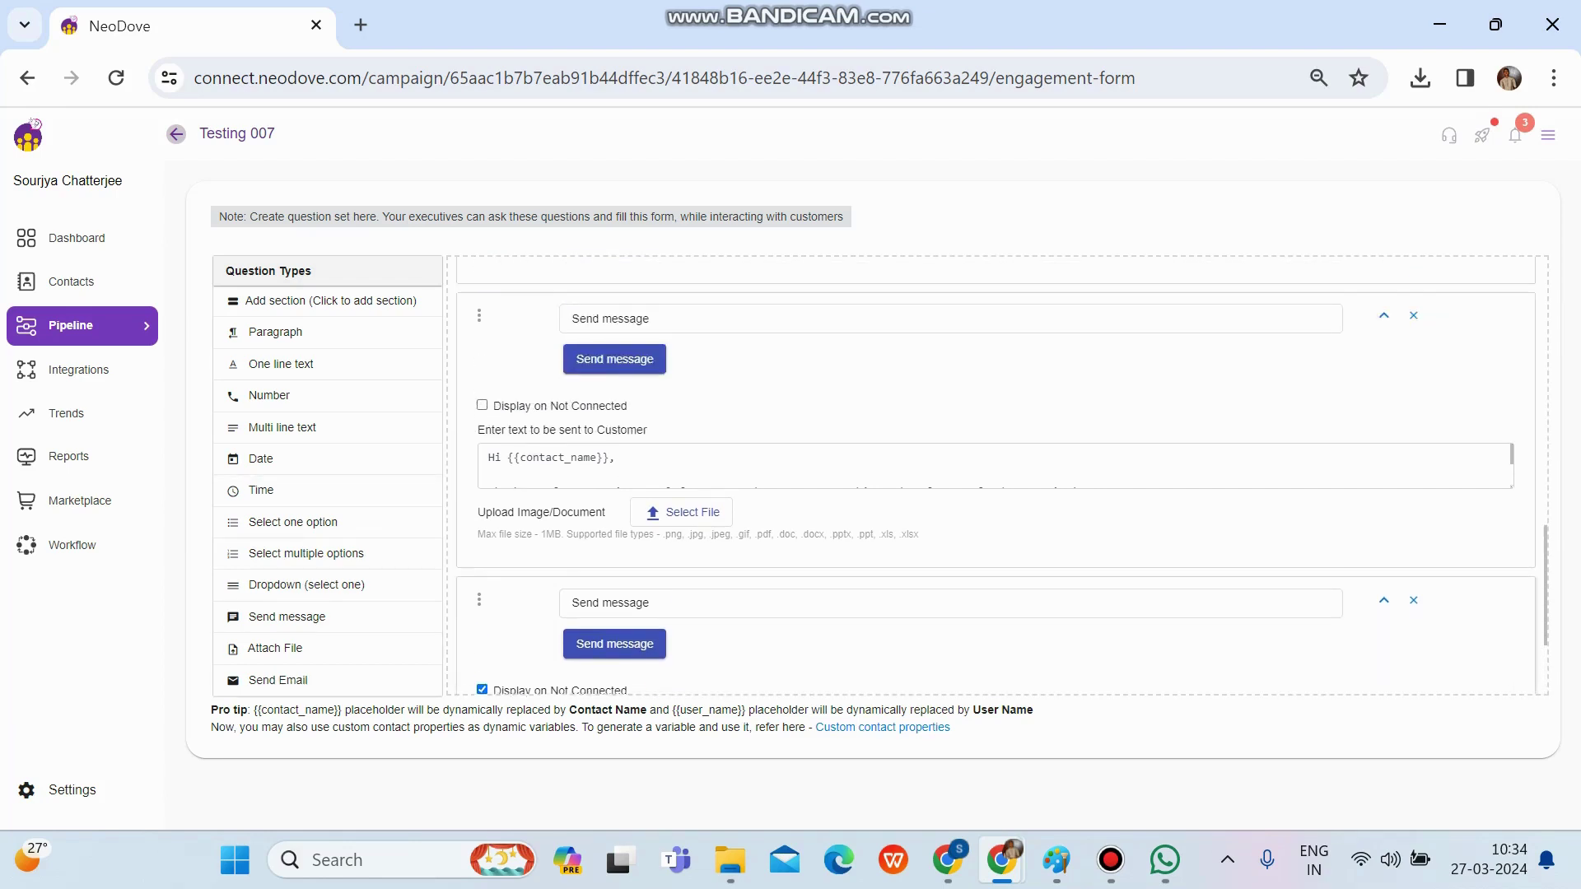
pyautogui.scroll(-1, 996, 477)
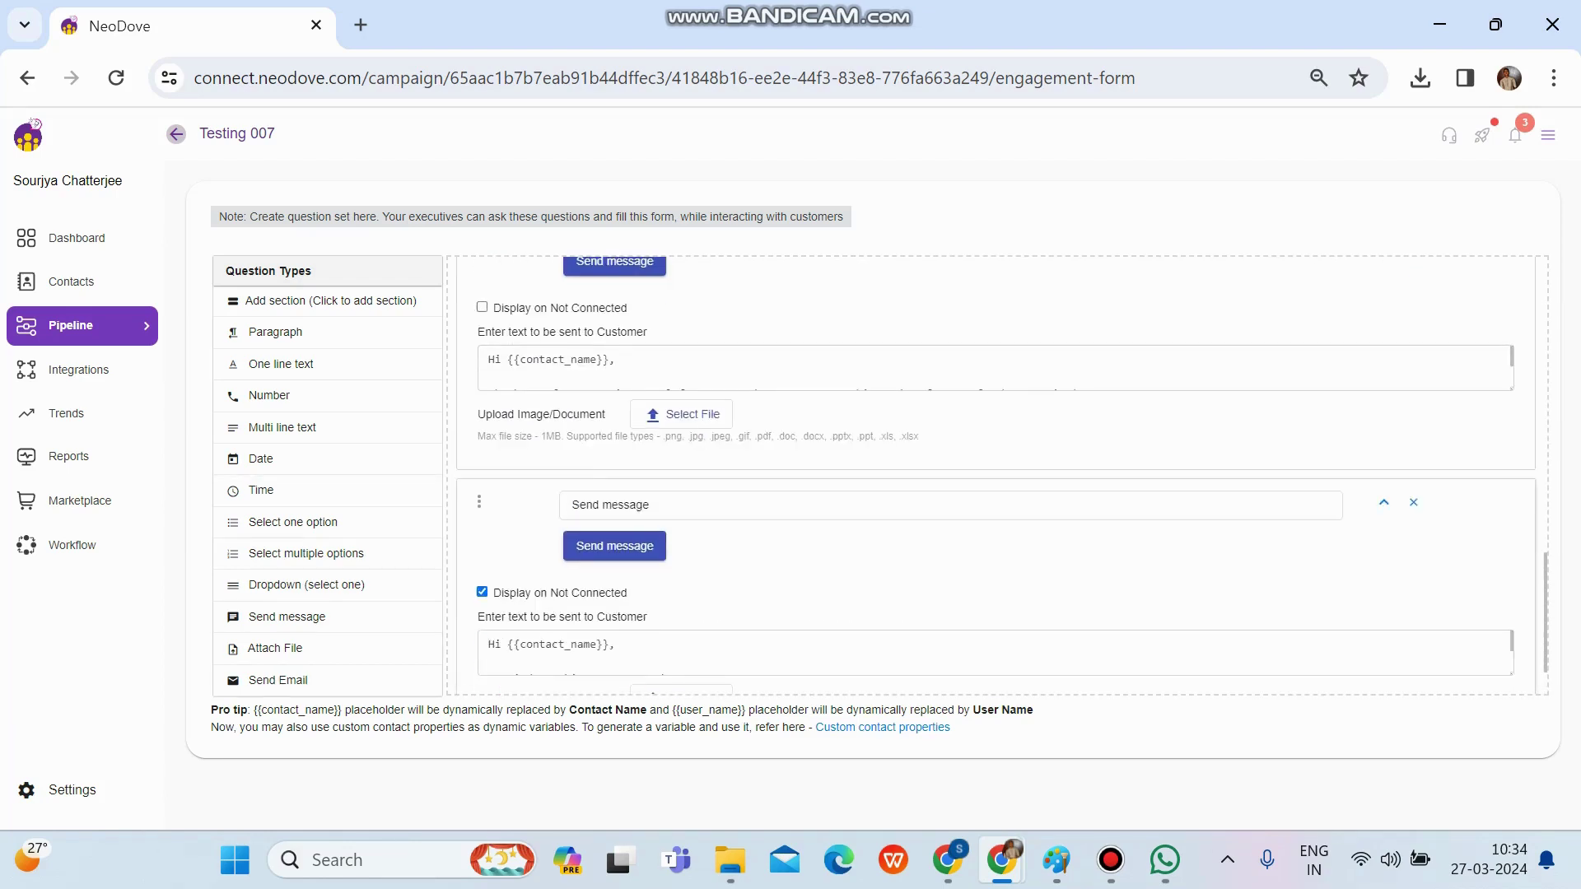
pyautogui.scroll(1, 1001, 476)
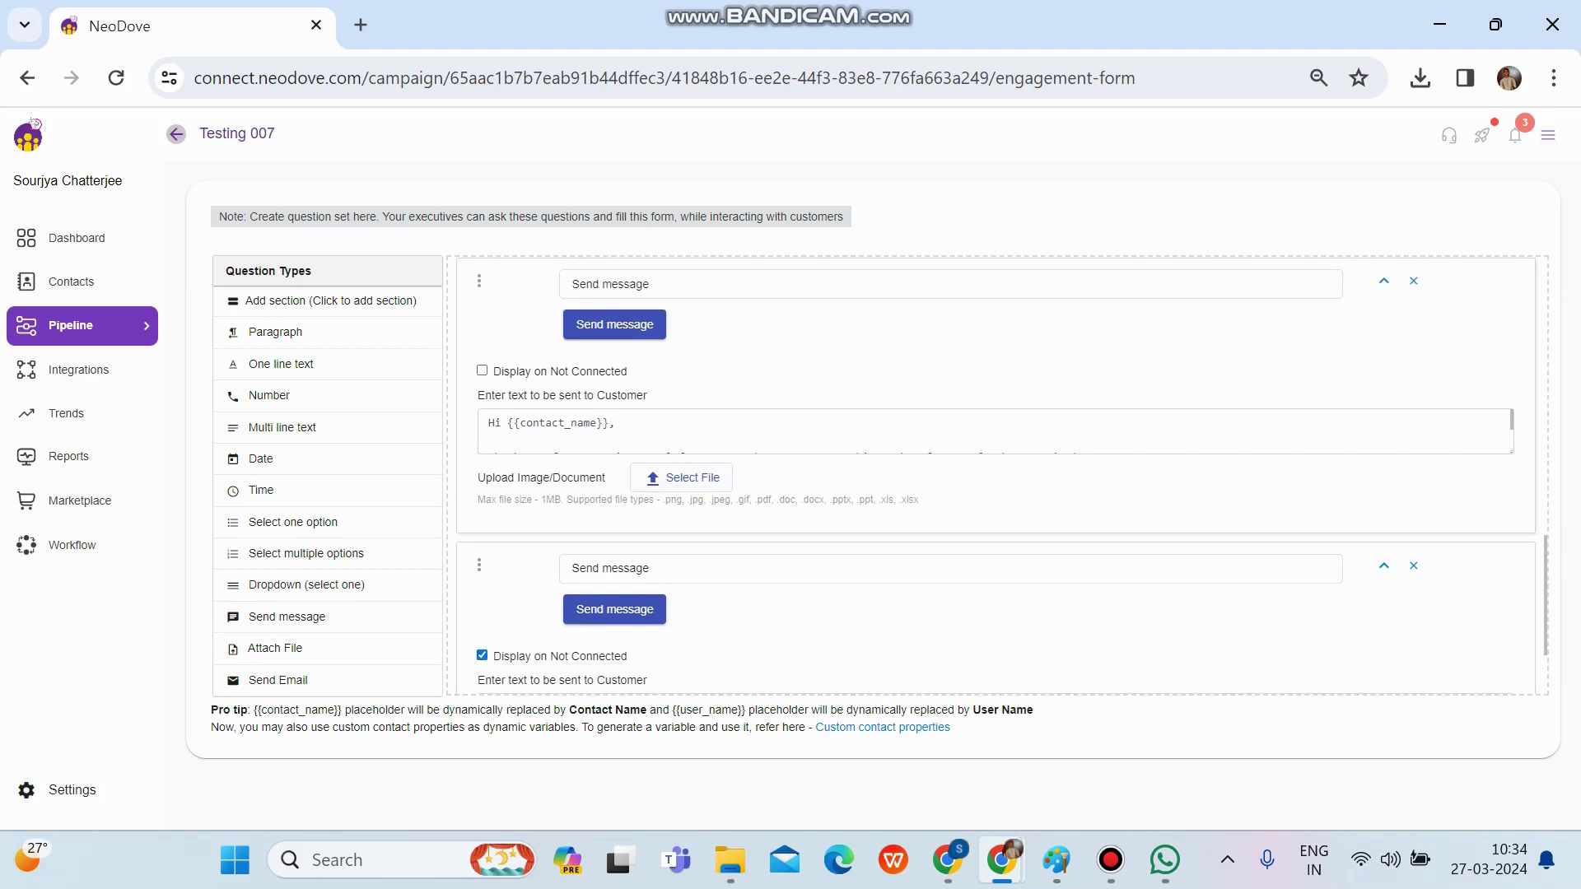
pyautogui.click(906, 432)
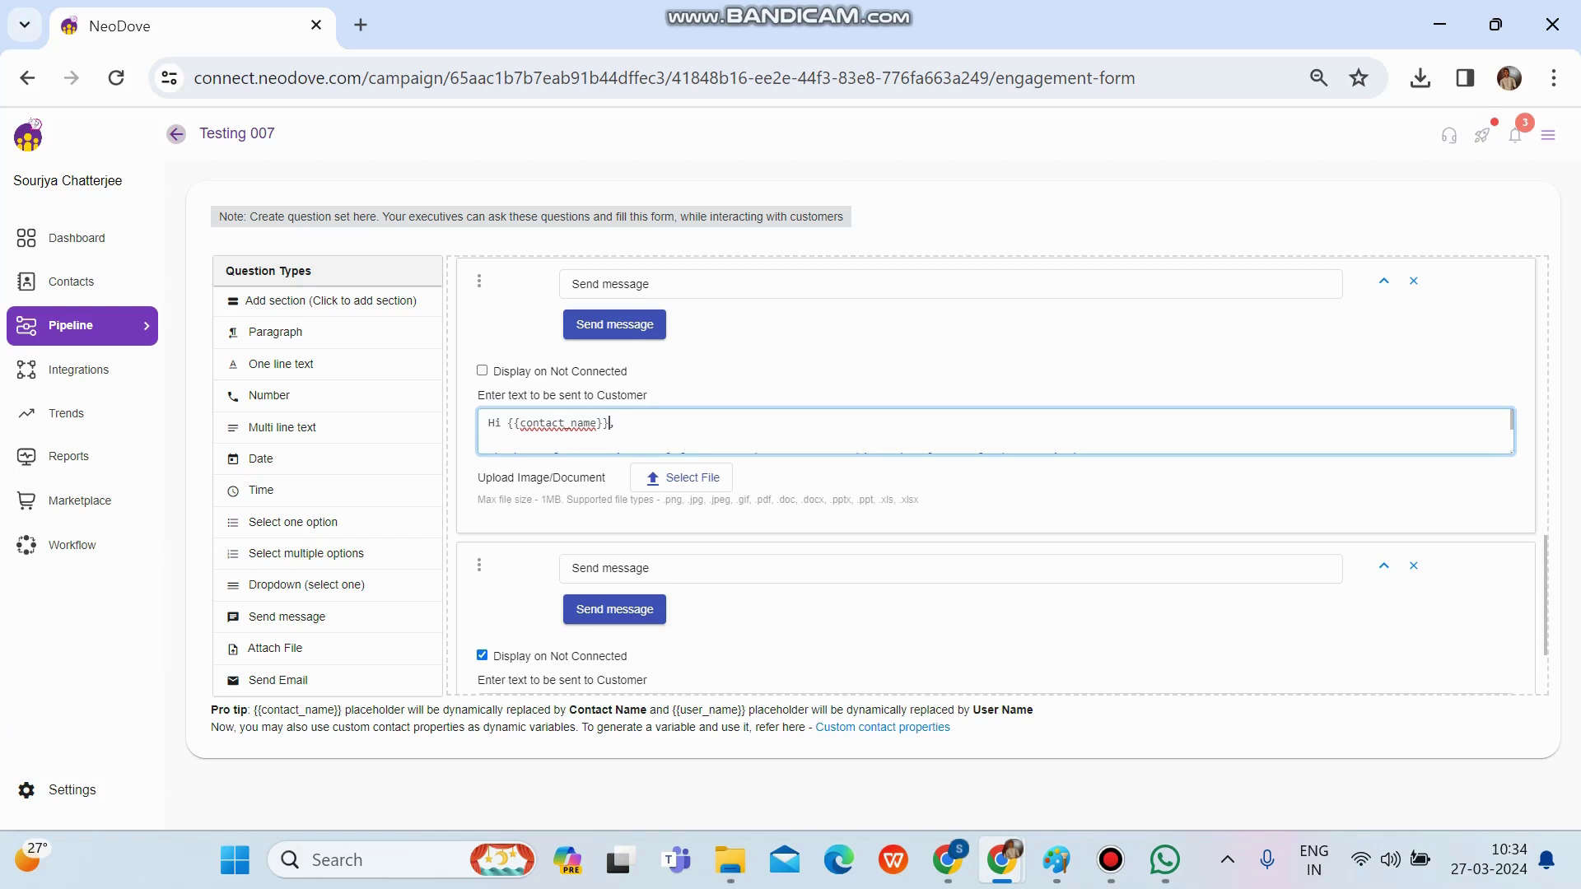
pyautogui.scroll(10, 995, 475)
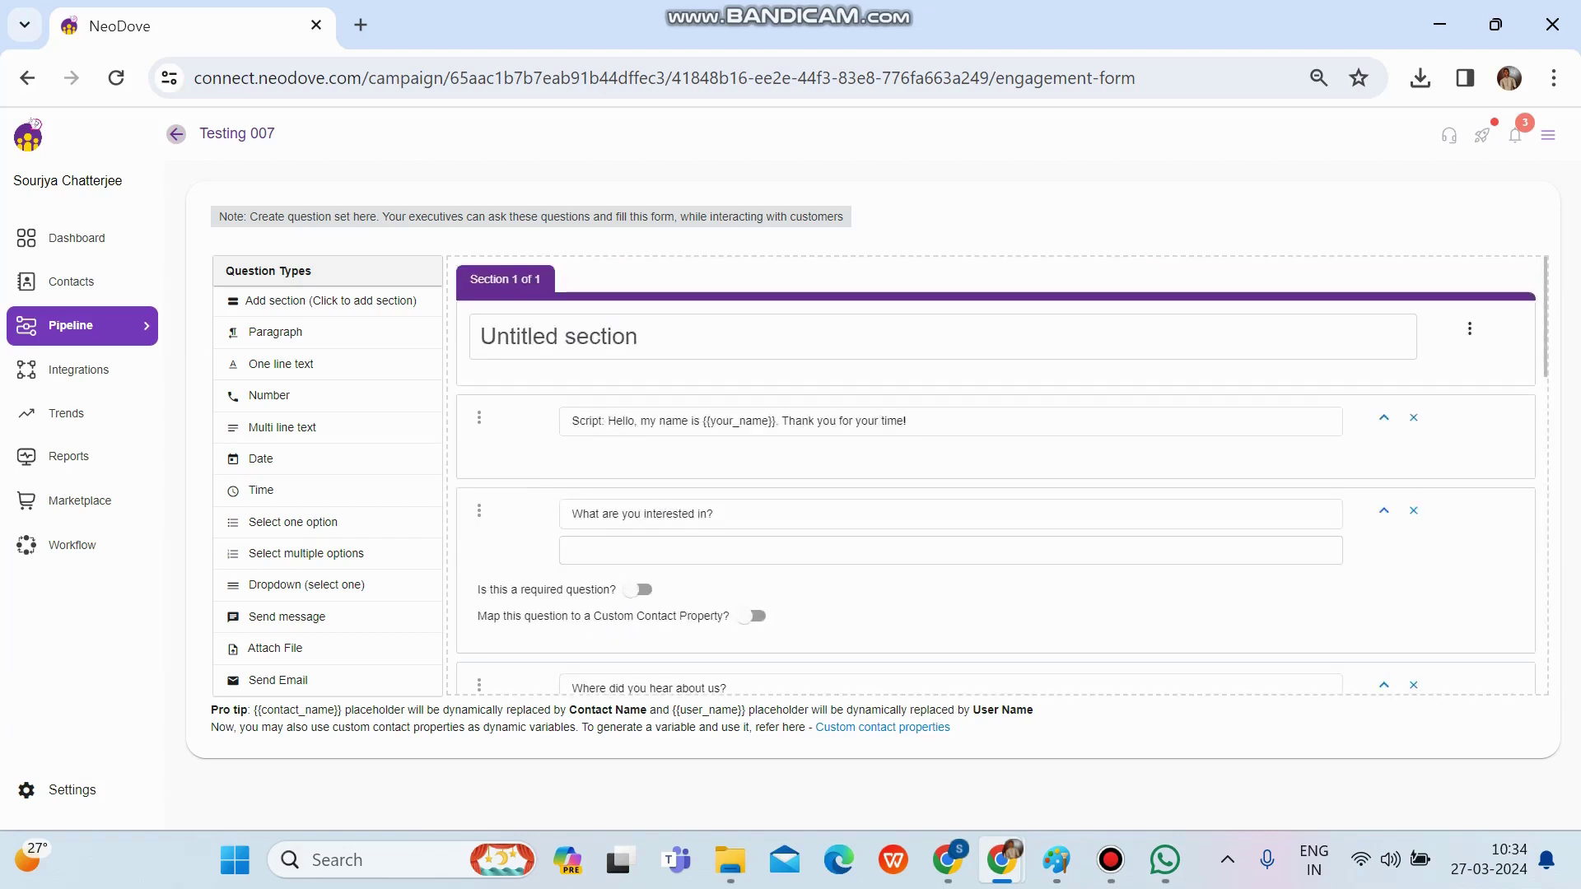